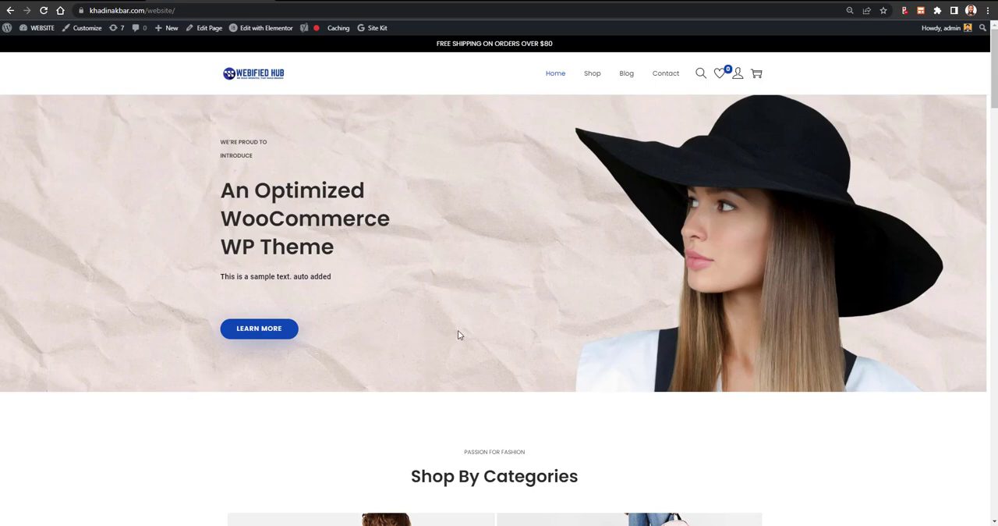
- Switch to the YouTube channel page, subscribe to the channel and turn on all notifications
{"action": "left_click", "coordinate": [585, 0]}
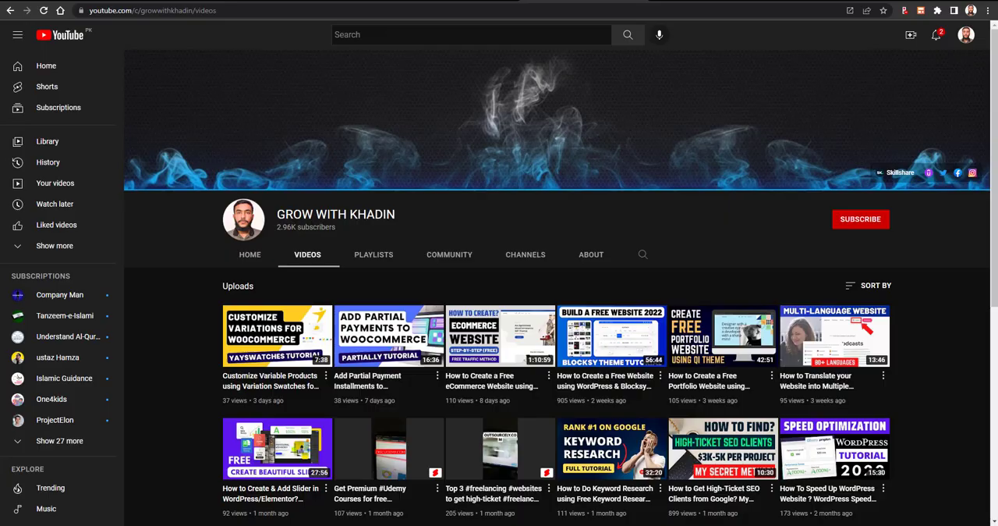
{"action": "left_click", "coordinate": [856, 225]}
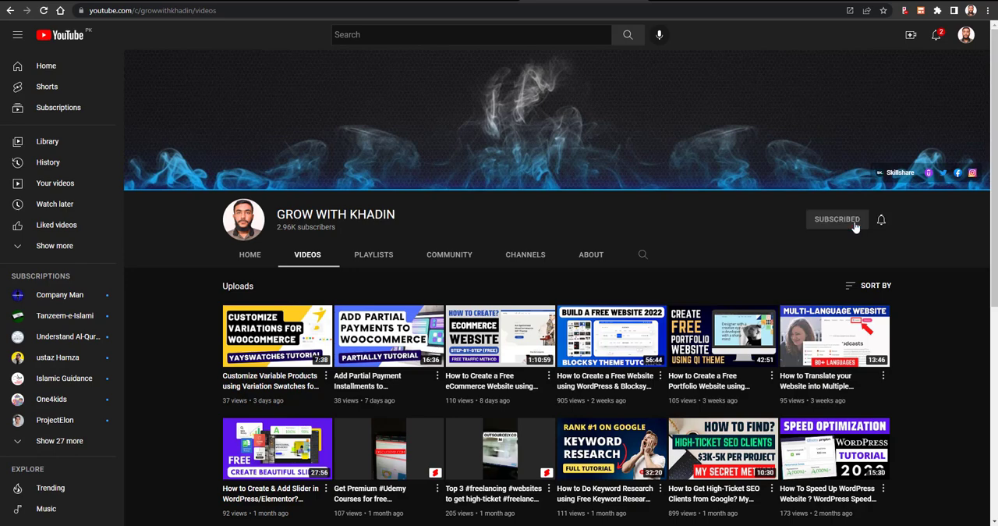
{"action": "left_click", "coordinate": [881, 221]}
{"action": "left_click", "coordinate": [886, 243]}
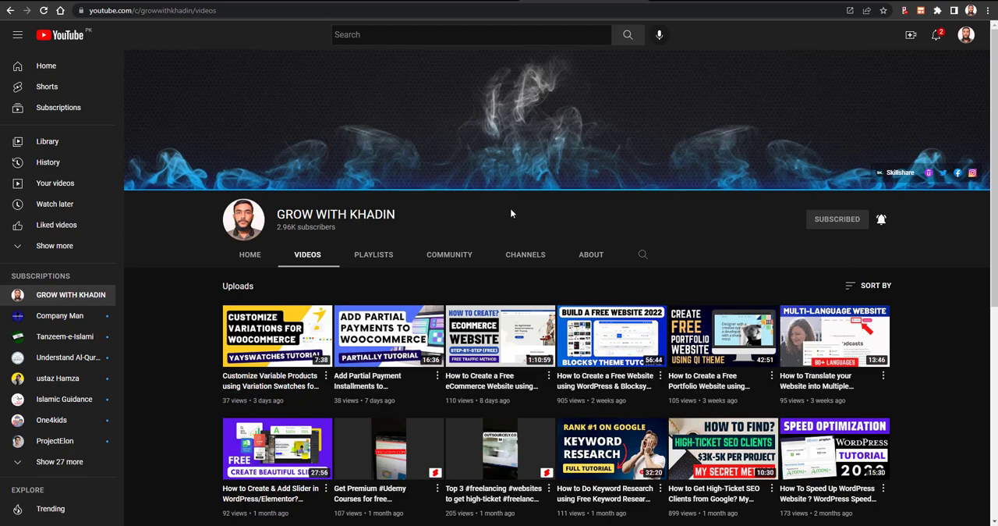
- Return to the store website and open its WordPress admin dashboard
{"action": "left_click", "coordinate": [227, 0]}
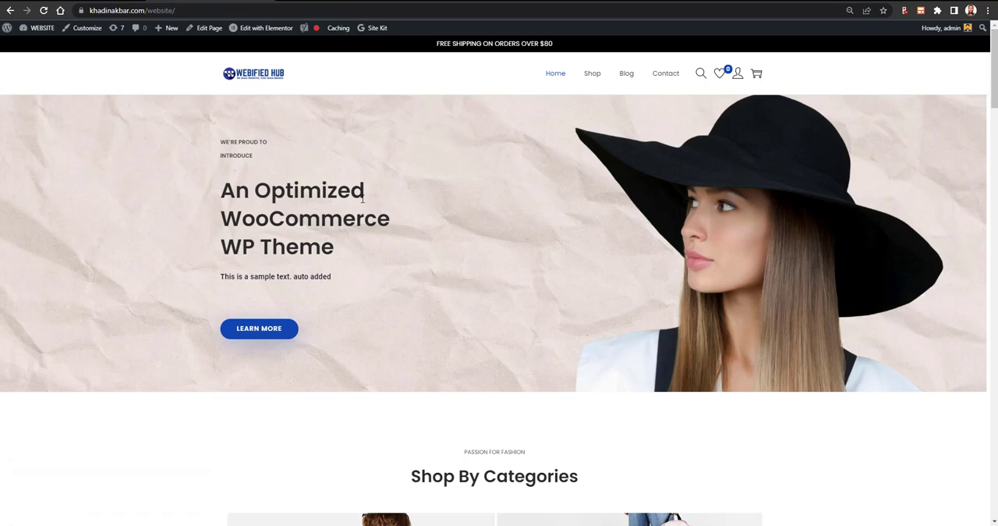
{"action": "key", "text": "ctrl+Tab"}
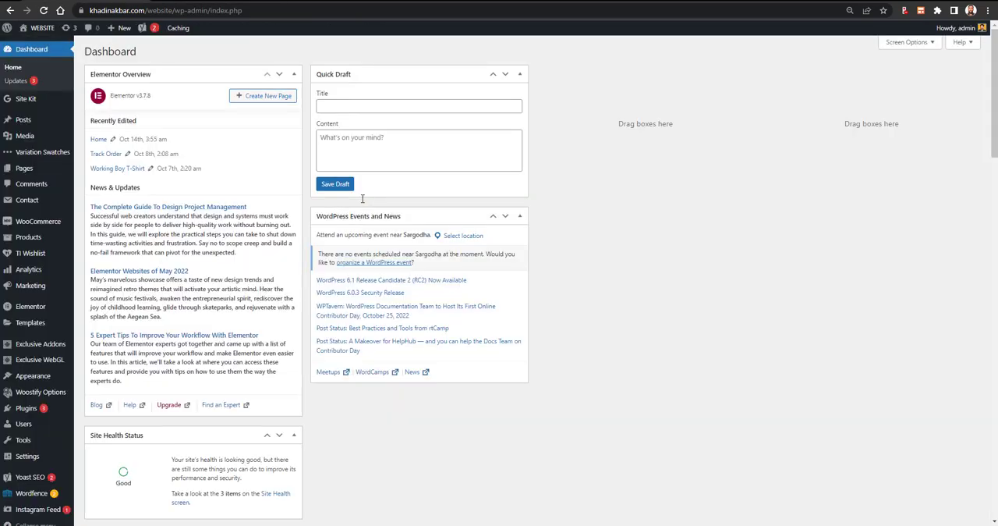
{"action": "key", "text": "ctrl+Tab"}
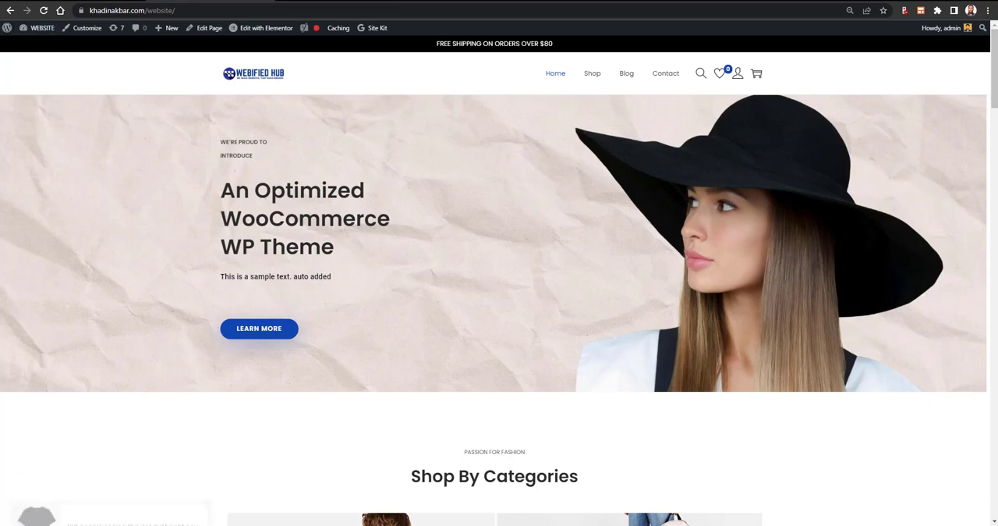
{"action": "mouse_move", "coordinate": [42, 27]}
{"action": "left_click", "coordinate": [70, 44]}
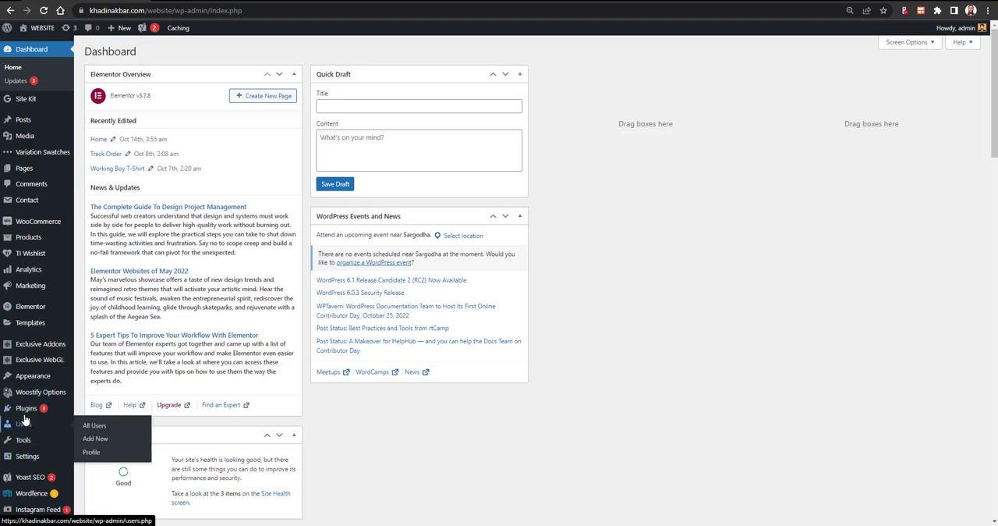
- Search the plugin directory for "chat widgets", and install and activate the Chat Widgets plugin by WPPOOL
{"action": "mouse_move", "coordinate": [31, 412]}
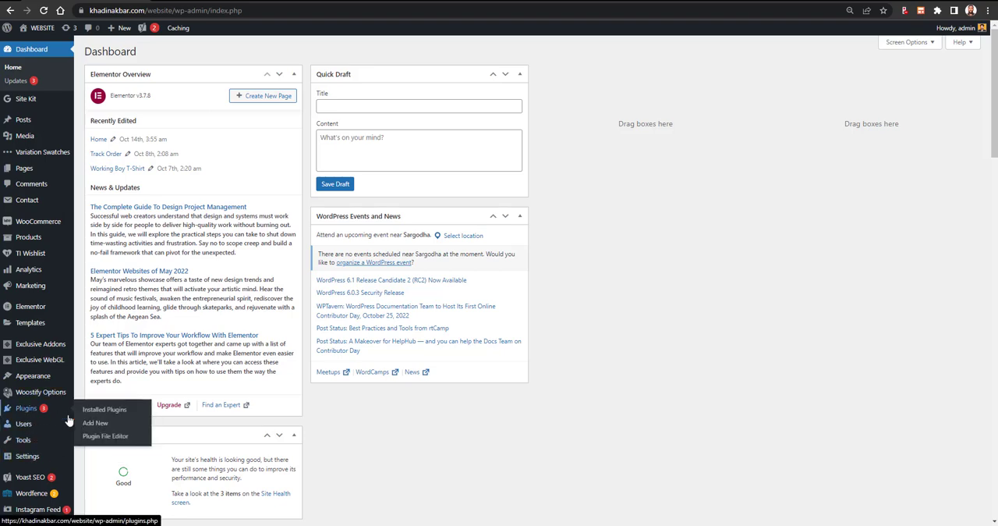
{"action": "left_click", "coordinate": [95, 427]}
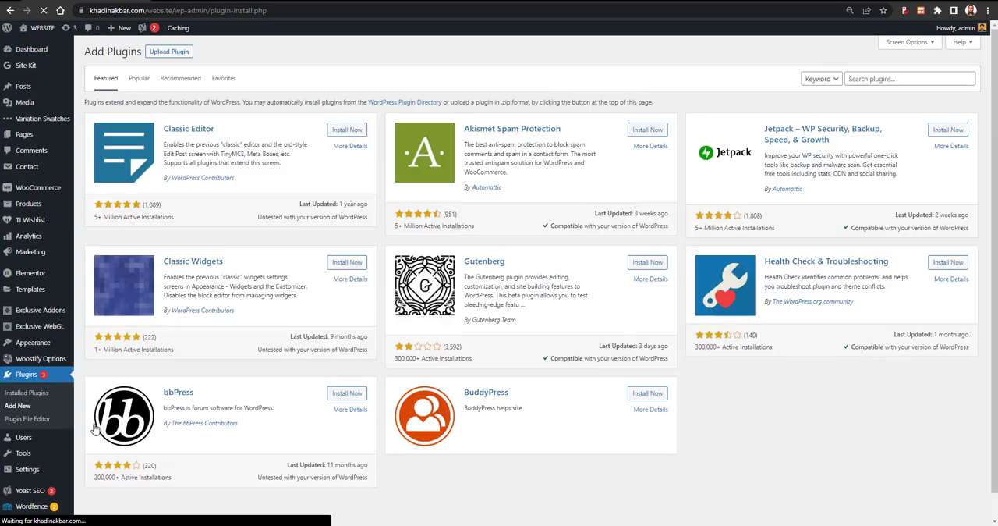
{"action": "left_click", "coordinate": [892, 81]}
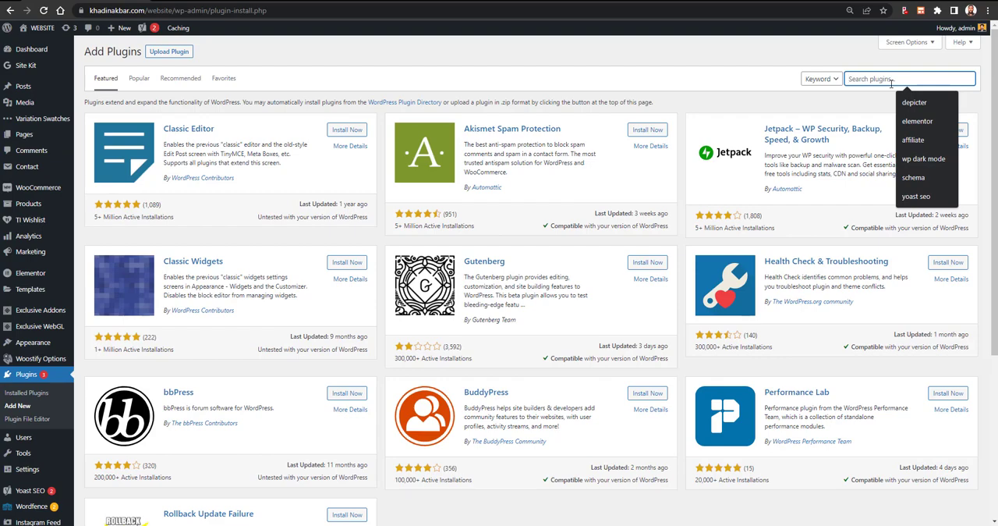
{"action": "type", "text": "chat widg"}
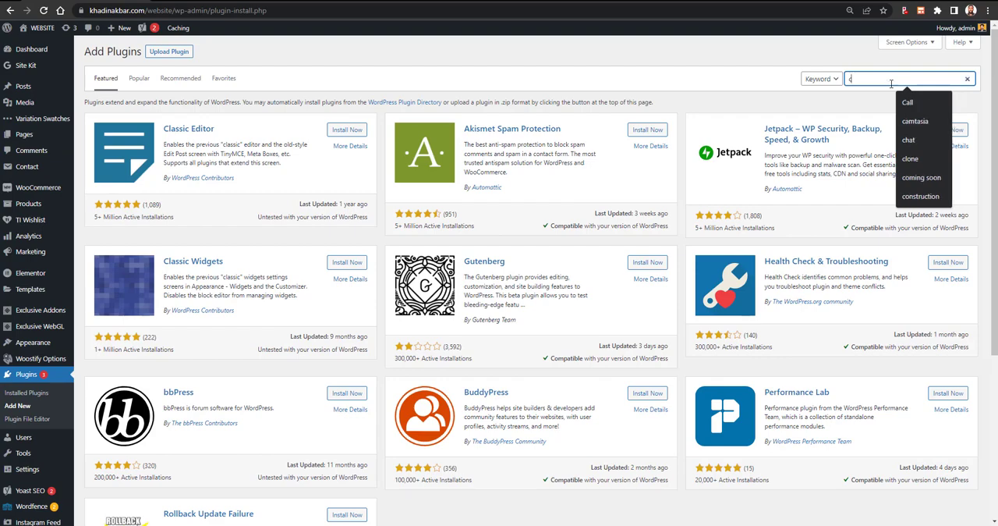
{"action": "type", "text": "ets"}
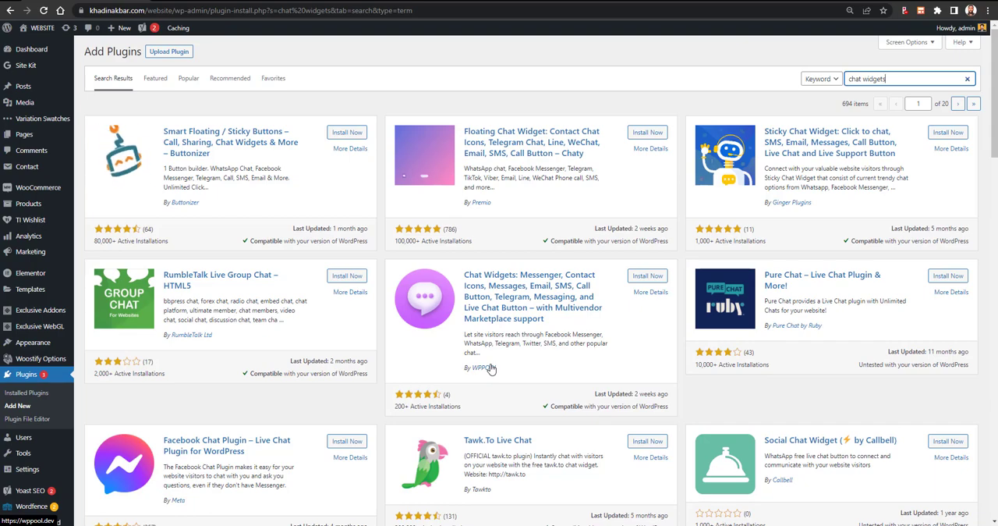
{"action": "left_click", "coordinate": [648, 276]}
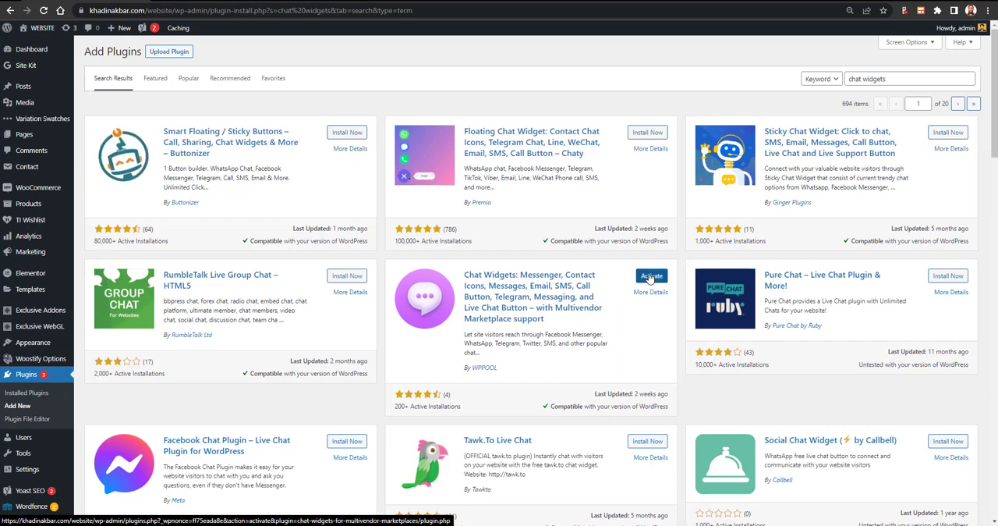
{"action": "left_click", "coordinate": [654, 283]}
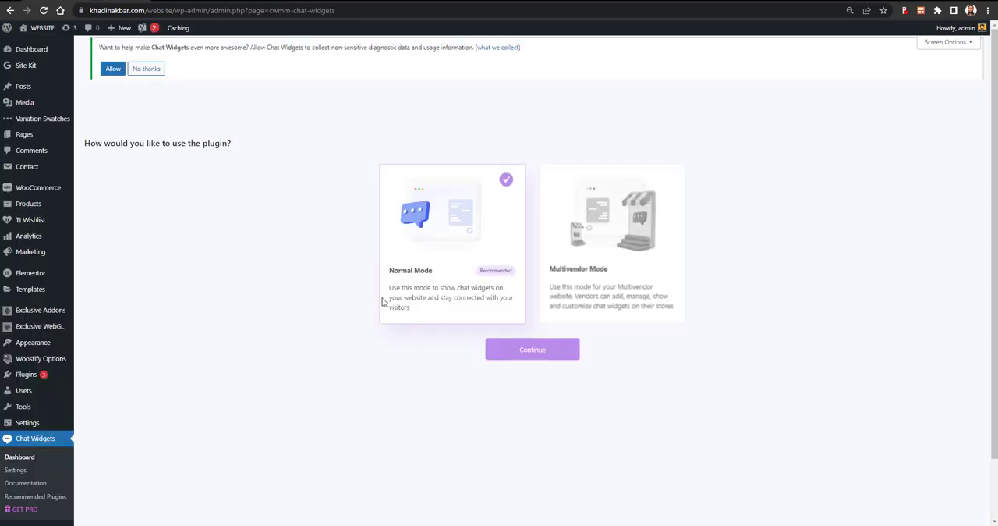
- Look at the storefront and open the plugin's video tutorial, returning to the Chat Widgets dashboard
{"action": "left_click", "coordinate": [525, 357]}
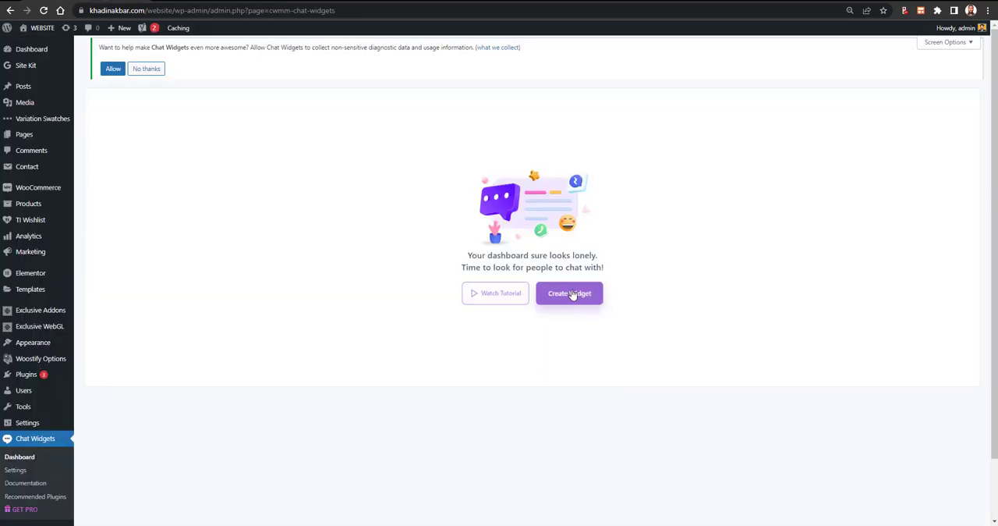
{"action": "left_click", "coordinate": [476, 299]}
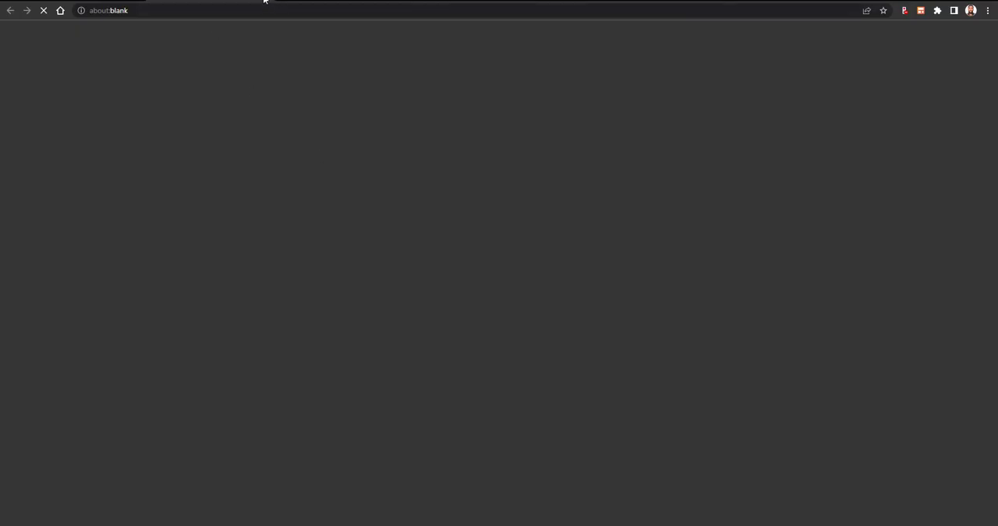
{"action": "left_click", "coordinate": [92, 1]}
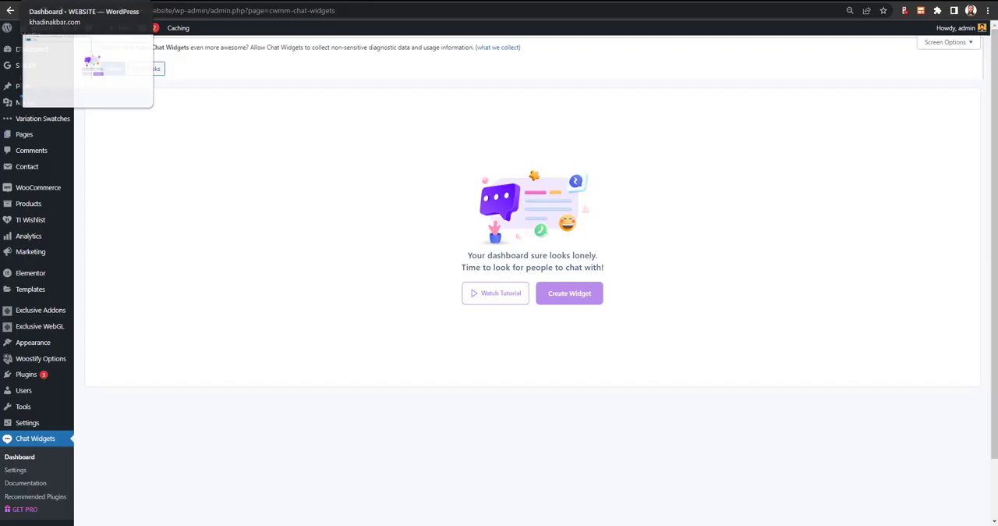
- Create a new chat widget and name it "Main Widget"
{"action": "left_click", "coordinate": [575, 299]}
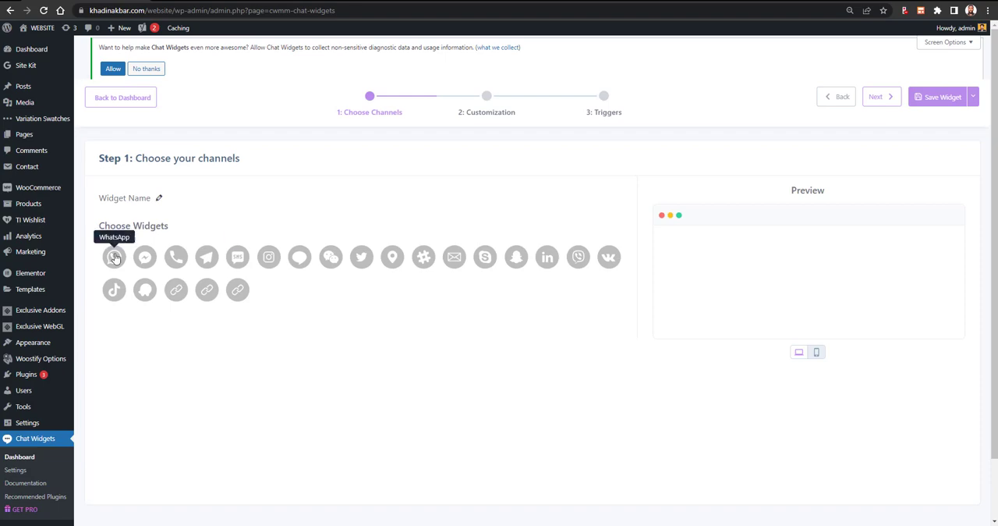
{"action": "left_click", "coordinate": [159, 199]}
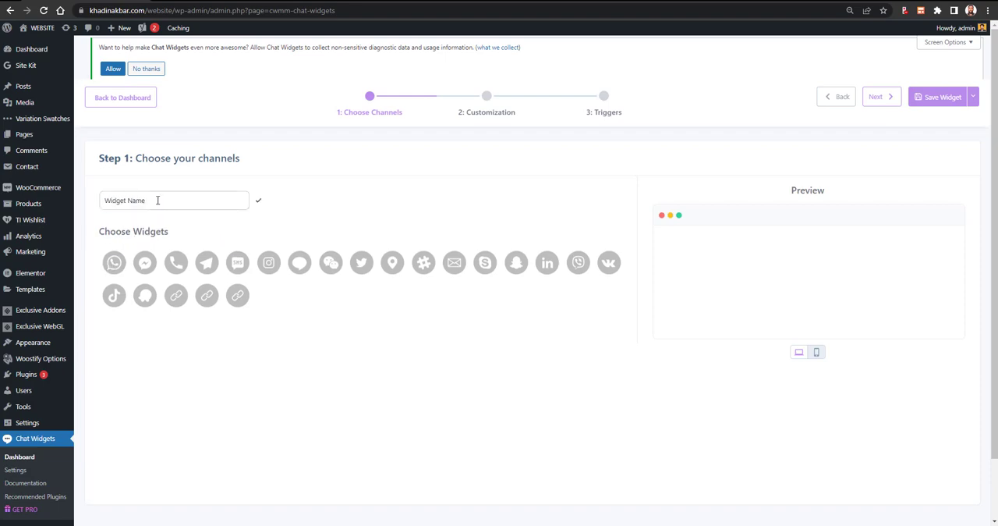
{"action": "triple_click", "coordinate": [158, 200]}
{"action": "type", "text": "M"}
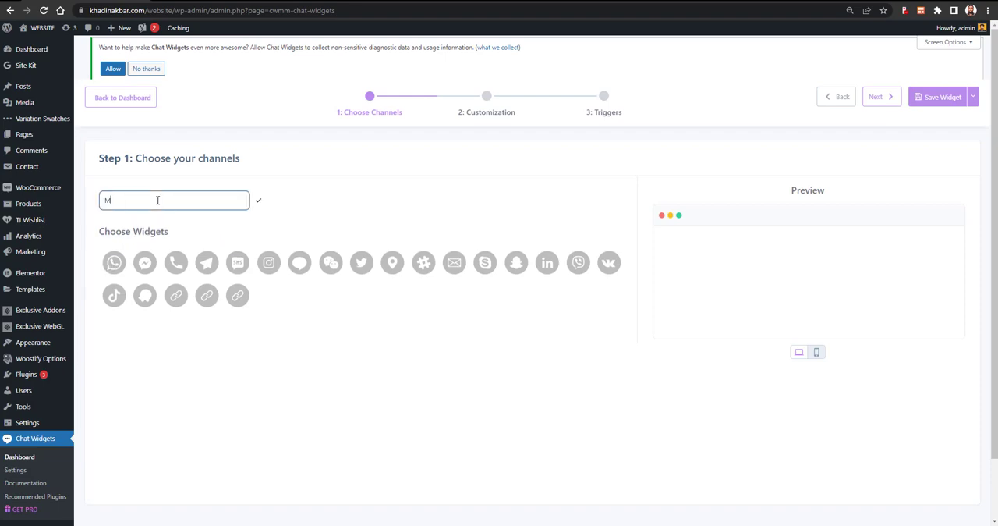
{"action": "type", "text": "ain Widget"}
- Check the mobile and desktop previews, and add the WhatsApp and Facebook Messenger channels to the widget
{"action": "left_click", "coordinate": [815, 352]}
{"action": "left_click", "coordinate": [798, 353]}
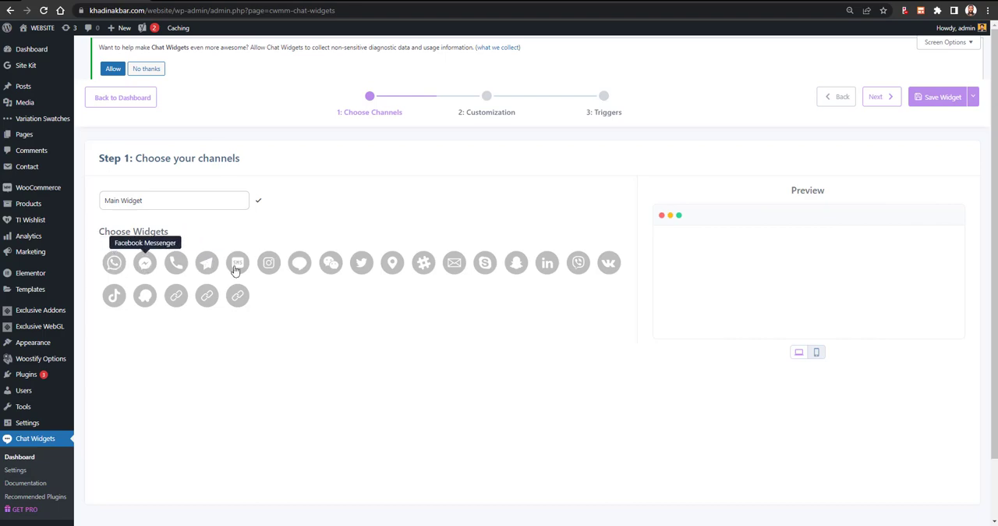
{"action": "left_click", "coordinate": [116, 265]}
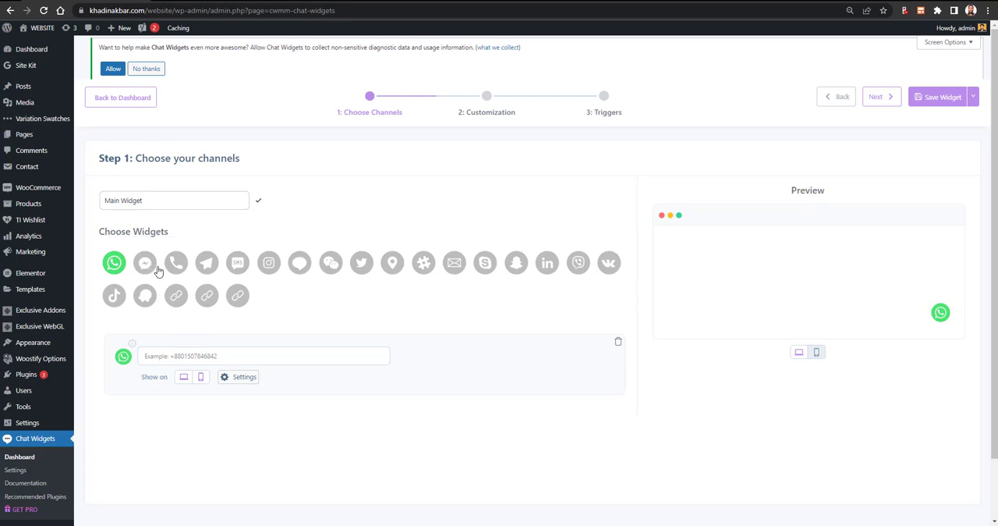
{"action": "left_click", "coordinate": [145, 266]}
- Try to add Phone as a third channel of the widget, closing the upgrade offer each time
{"action": "left_click", "coordinate": [177, 264]}
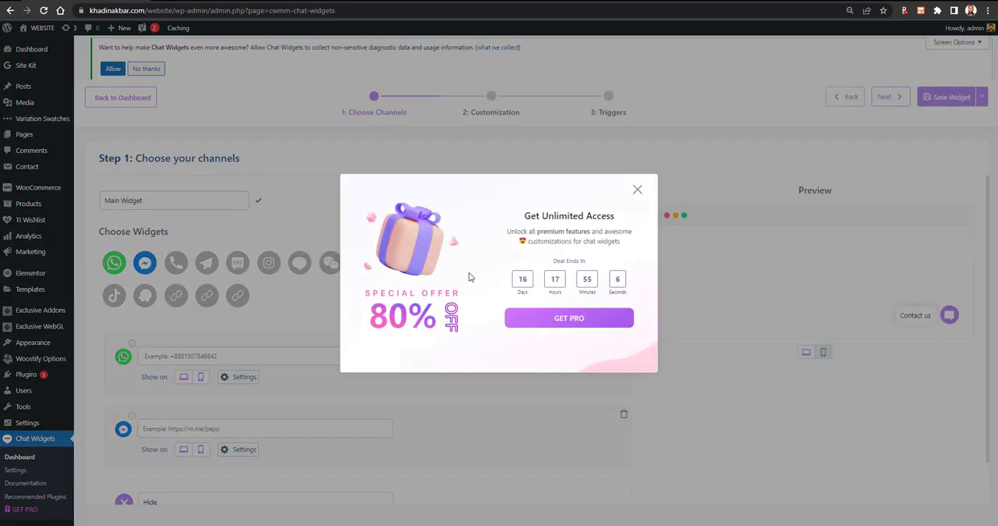
{"action": "left_click", "coordinate": [637, 192]}
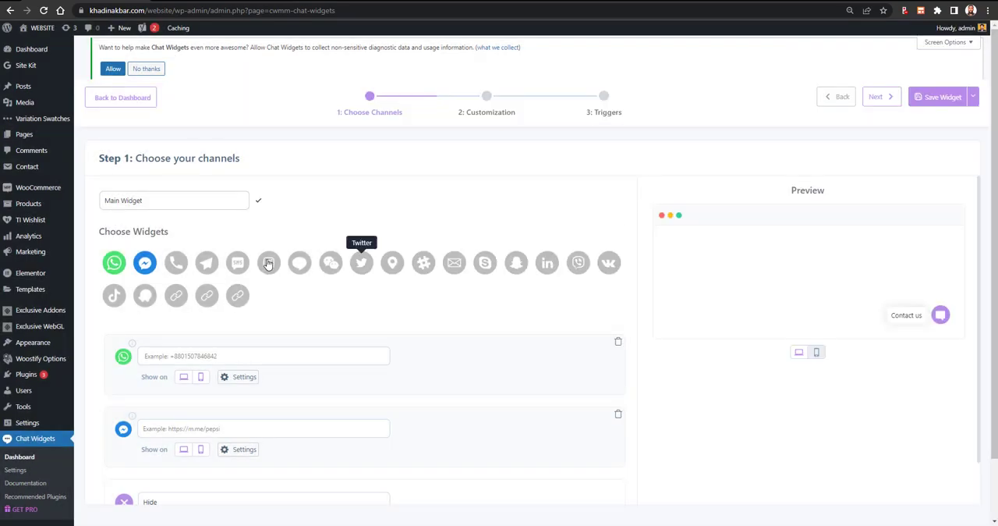
{"action": "left_click", "coordinate": [176, 263]}
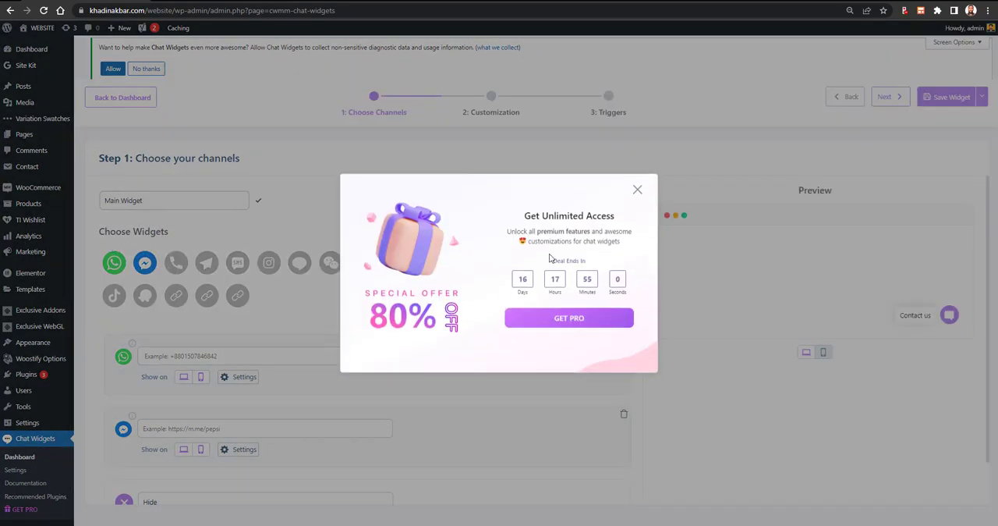
{"action": "left_click", "coordinate": [637, 192]}
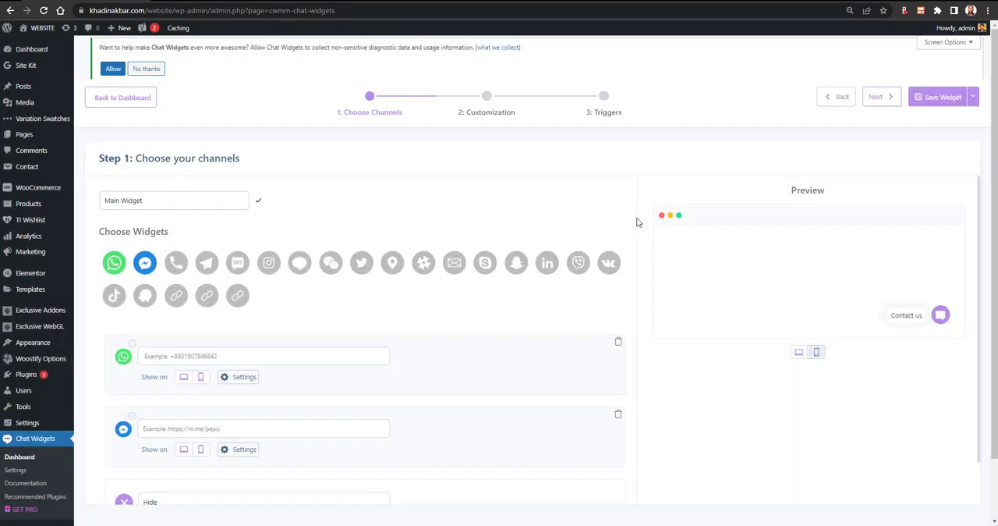
- Enter the wa.me link with the business's phone number for the WhatsApp channel
{"action": "scroll", "coordinate": [690, 387], "scroll_direction": "down", "scroll_amount": 1}
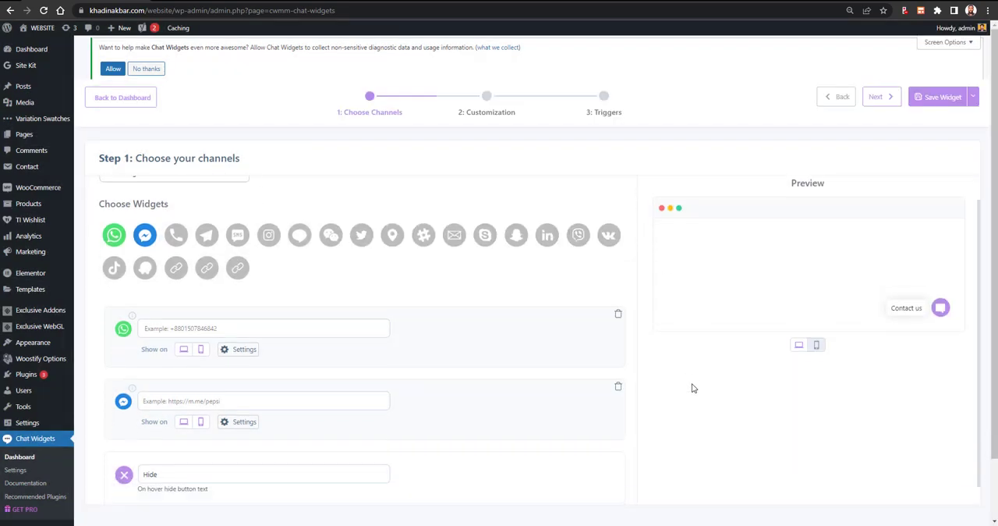
{"action": "scroll", "coordinate": [693, 387], "scroll_direction": "up", "scroll_amount": 1}
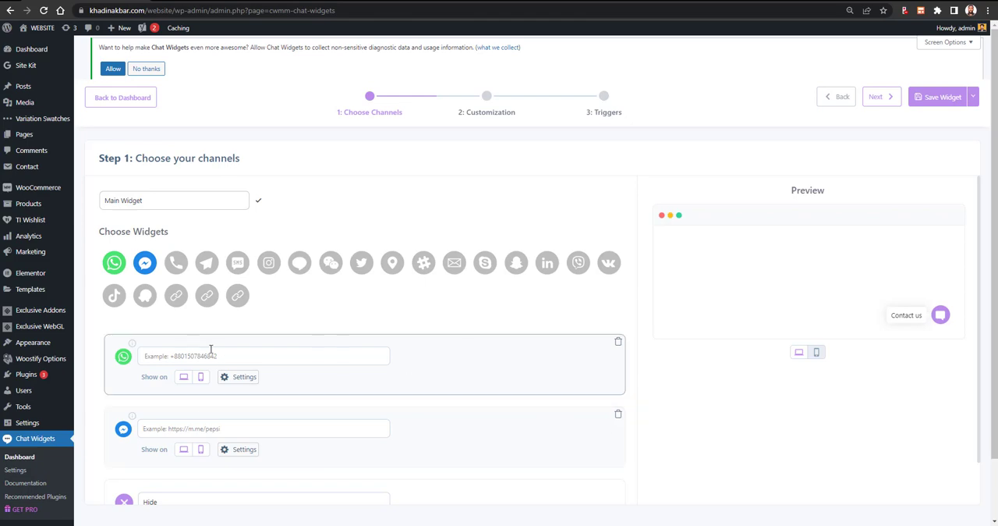
{"action": "left_click", "coordinate": [188, 355]}
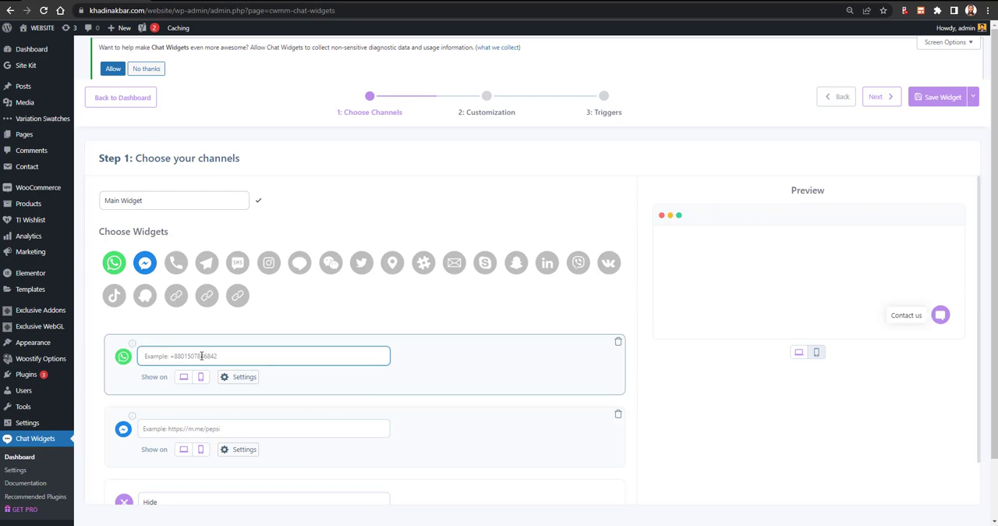
- Expand and collapse the contact button in the widget preview to check its channel icons
{"action": "scroll", "coordinate": [421, 396], "scroll_direction": "down", "scroll_amount": 1}
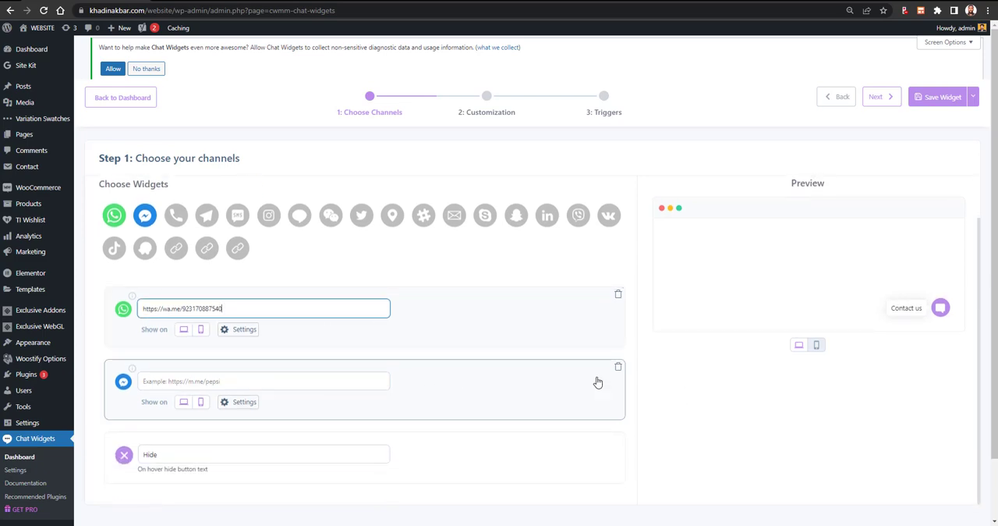
{"action": "left_click", "coordinate": [940, 308]}
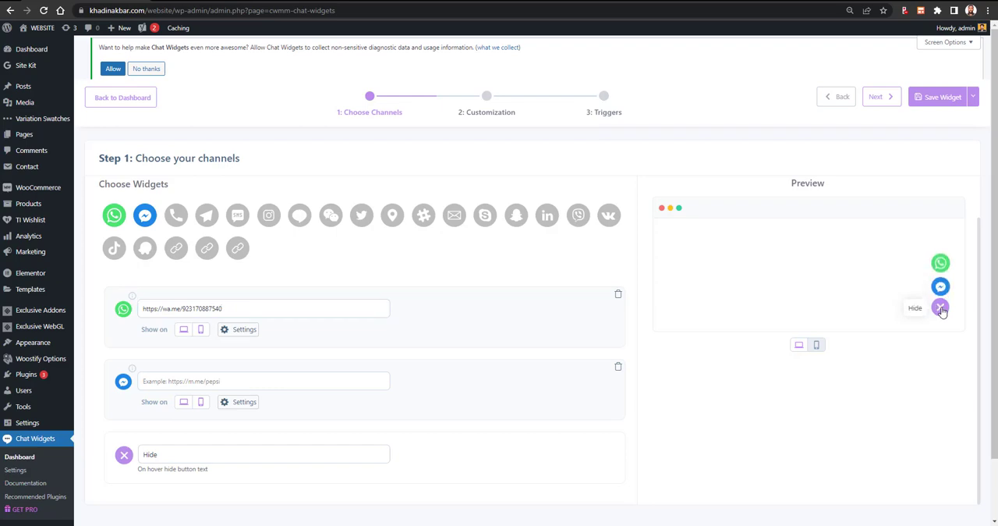
{"action": "left_click", "coordinate": [940, 308]}
{"action": "left_click", "coordinate": [940, 308]}
{"action": "left_click", "coordinate": [940, 308]}
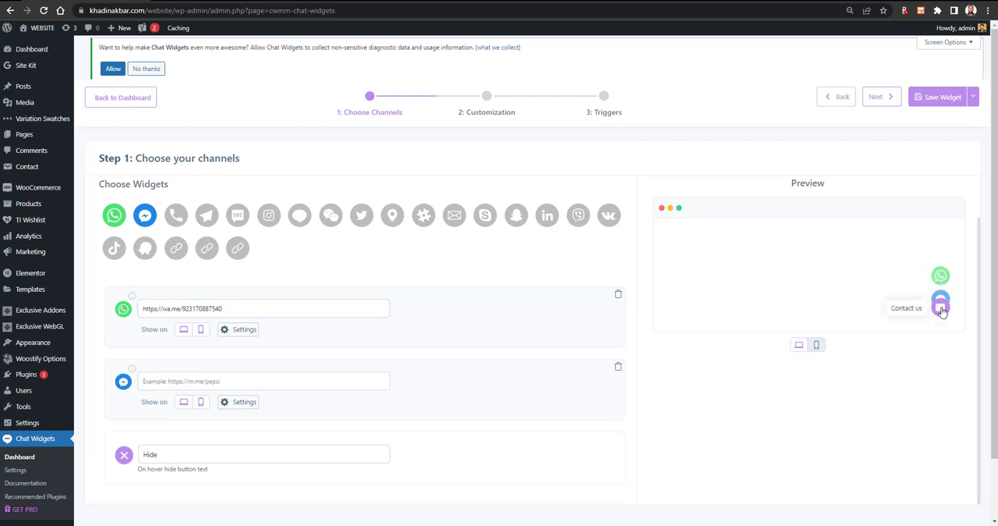
- Open the WhatsApp channel's settings and set its on-hover text to "Text on Whatsapp", looking at the icon background color picker on the way
{"action": "left_click", "coordinate": [234, 331]}
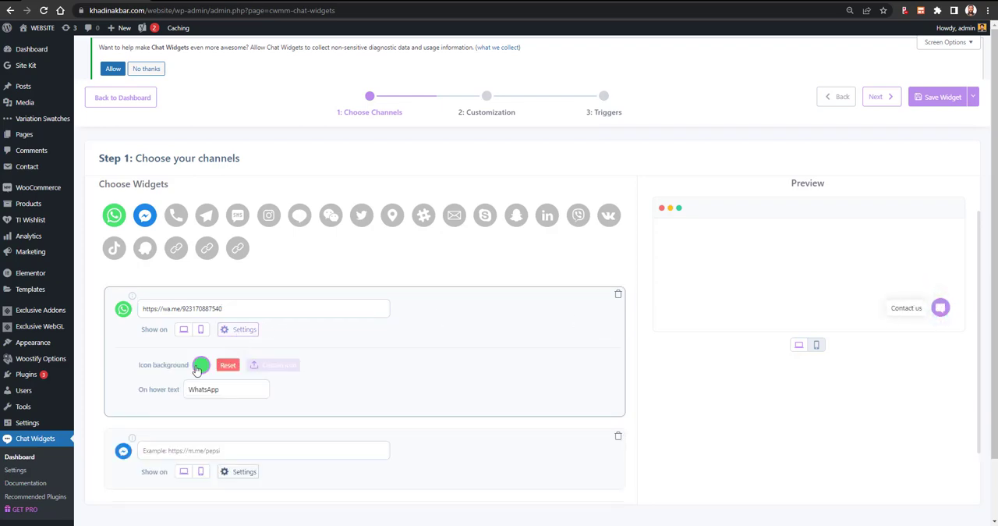
{"action": "left_click", "coordinate": [199, 367]}
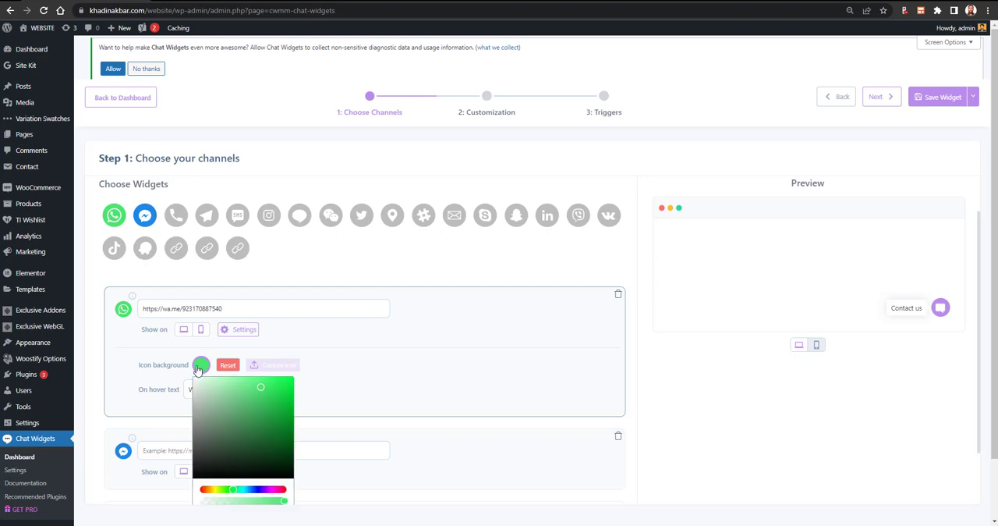
{"action": "left_click", "coordinate": [399, 378]}
{"action": "left_click", "coordinate": [218, 390]}
{"action": "double_click", "coordinate": [211, 389]}
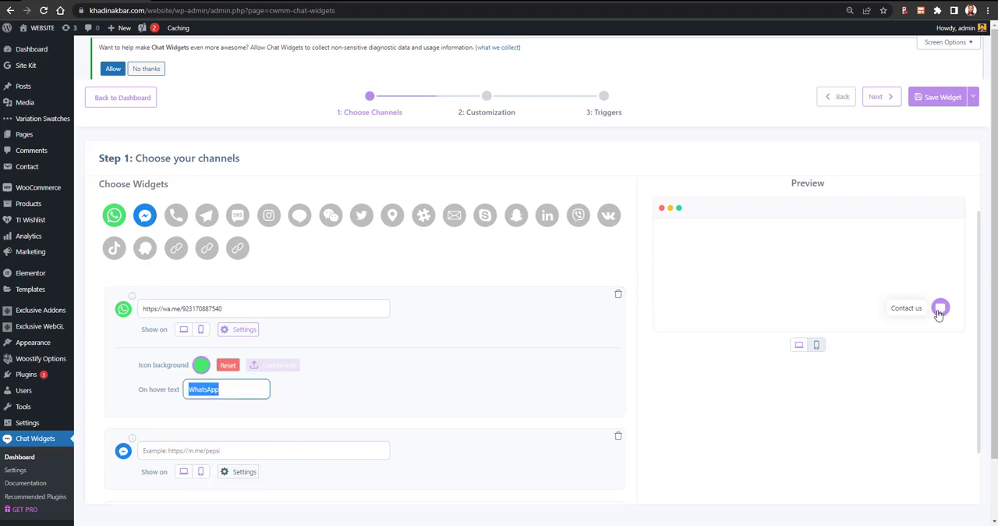
{"action": "left_click", "coordinate": [940, 308]}
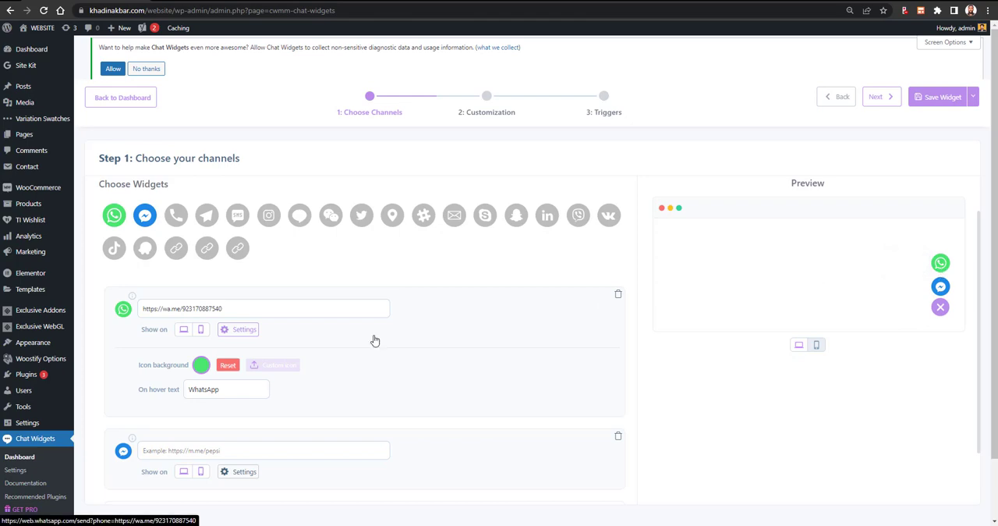
{"action": "double_click", "coordinate": [231, 389]}
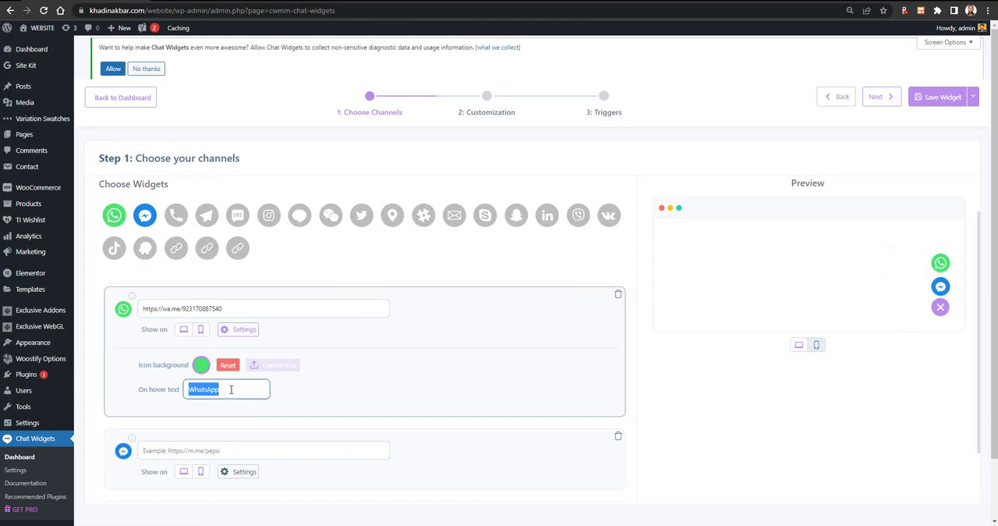
{"action": "type", "text": "Text on"}
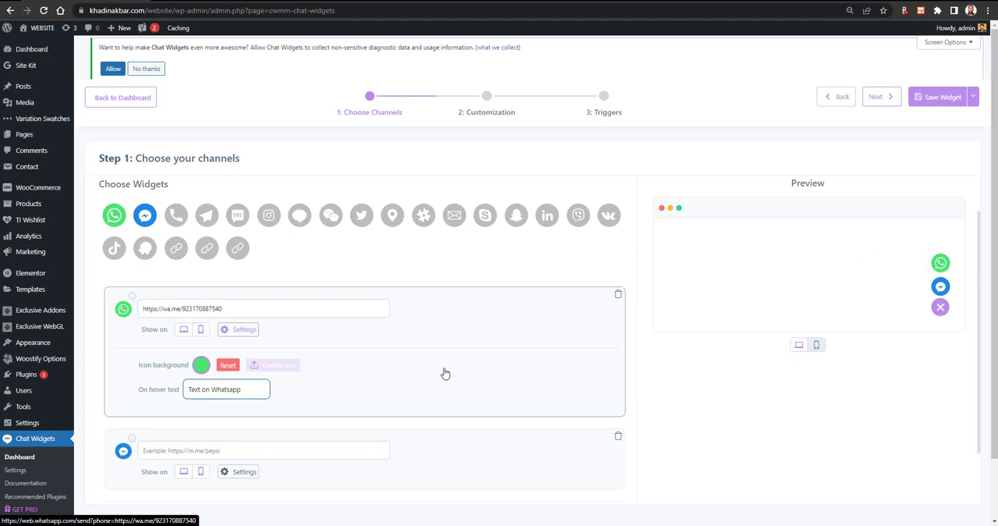
- Try to upload a custom icon for the WhatsApp channel, close the upgrade offer, and check the mobile and desktop previews
{"action": "left_click", "coordinate": [279, 366]}
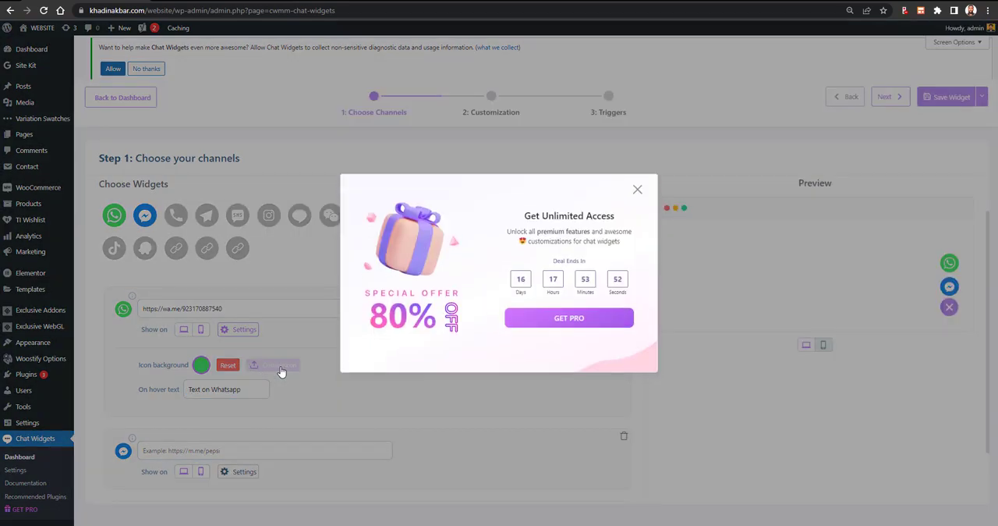
{"action": "left_click", "coordinate": [636, 189]}
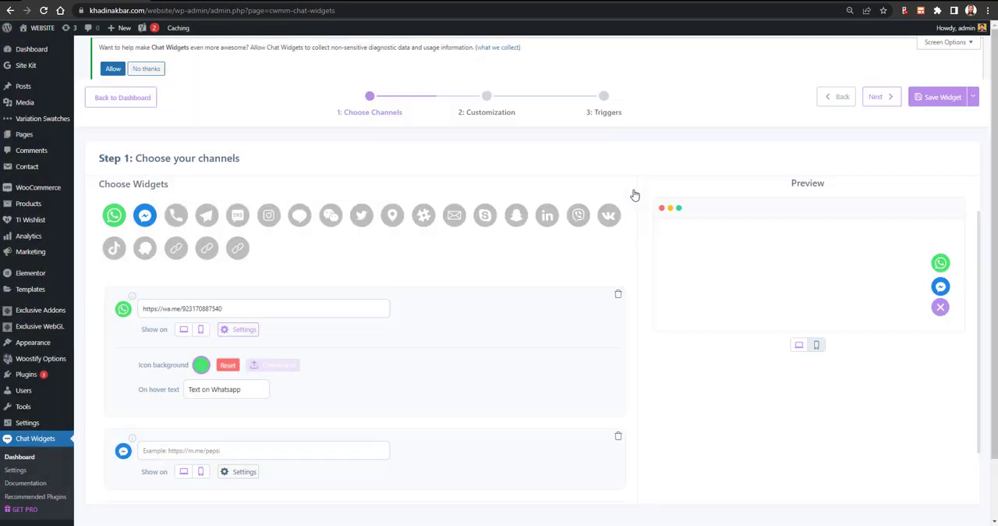
{"action": "scroll", "coordinate": [296, 323], "scroll_direction": "down", "scroll_amount": 1}
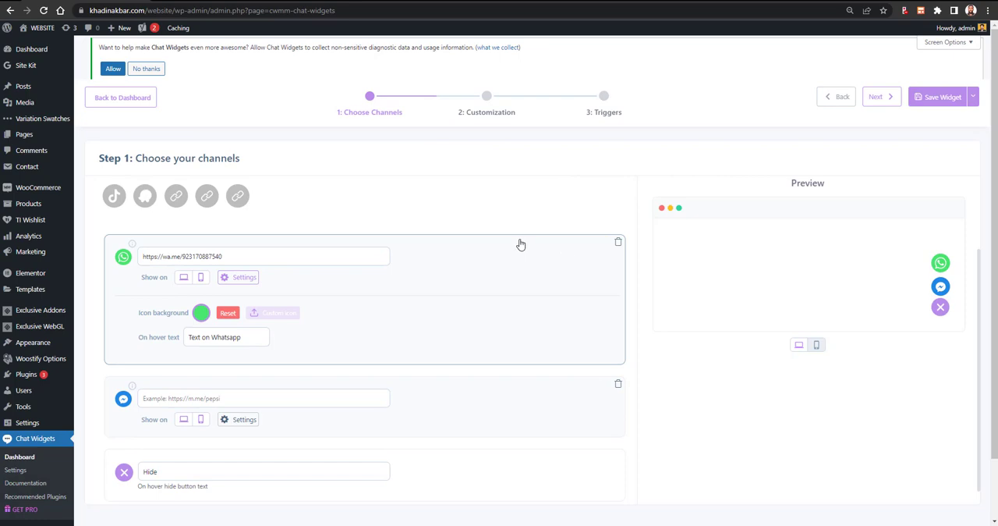
{"action": "scroll", "coordinate": [194, 265], "scroll_direction": "down", "scroll_amount": 1}
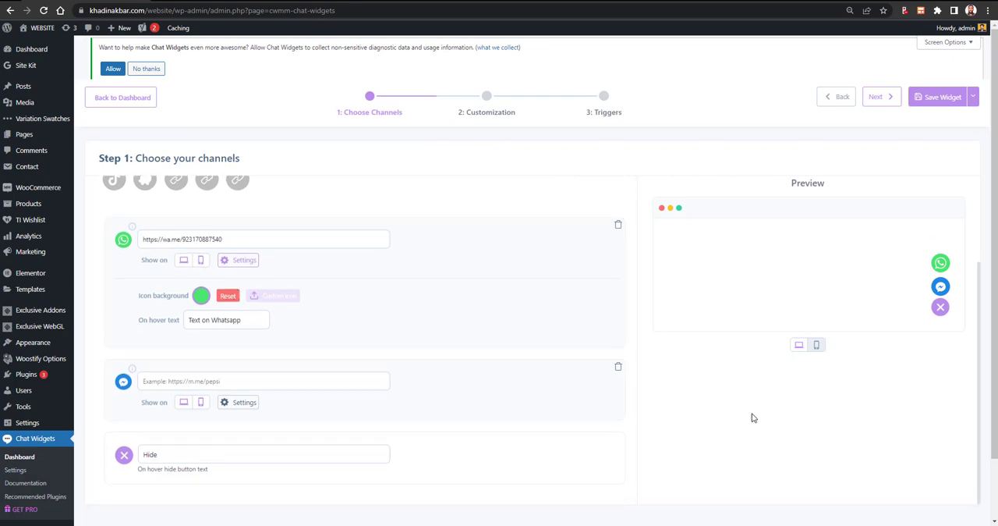
{"action": "left_click", "coordinate": [814, 344]}
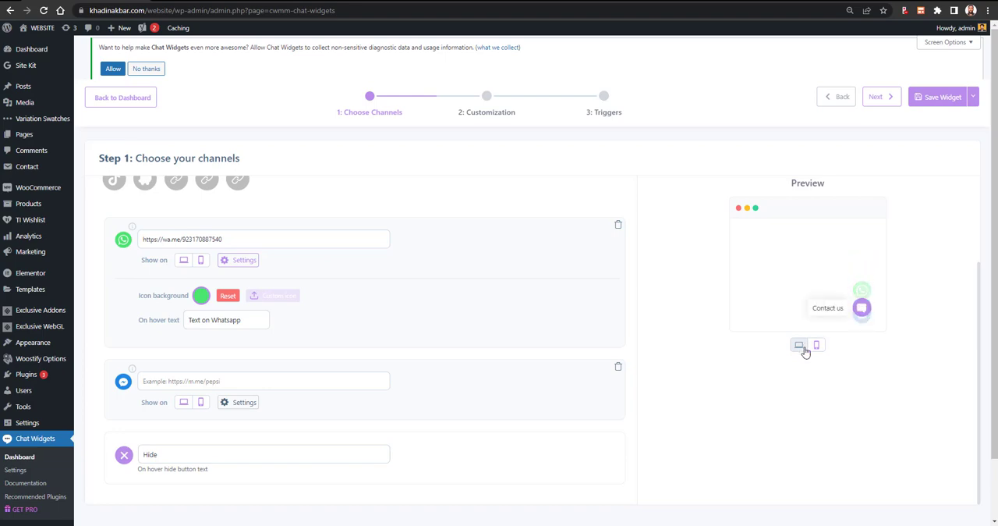
{"action": "left_click", "coordinate": [799, 344]}
- Enter the m.me link with the business's username for the Facebook Messenger channel
{"action": "scroll", "coordinate": [329, 377], "scroll_direction": "down", "scroll_amount": 1}
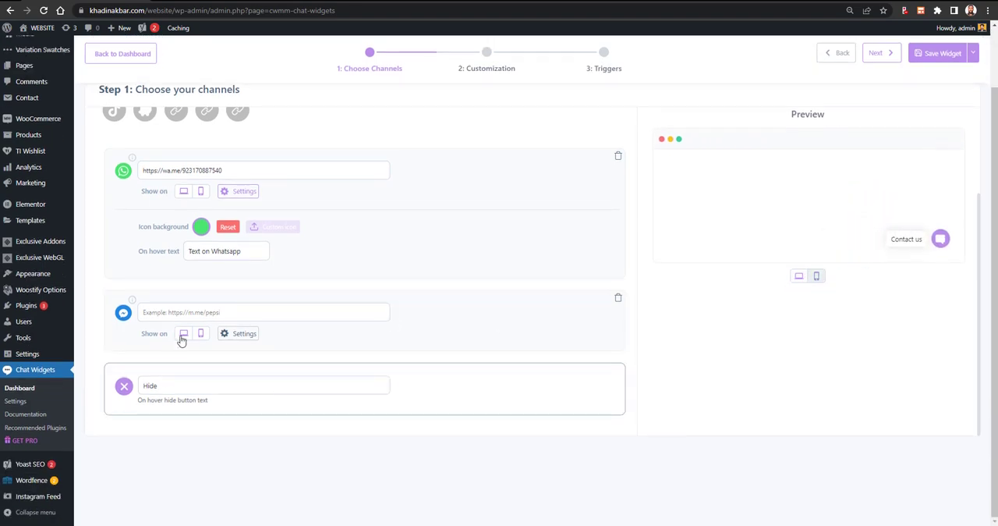
{"action": "left_click", "coordinate": [219, 314]}
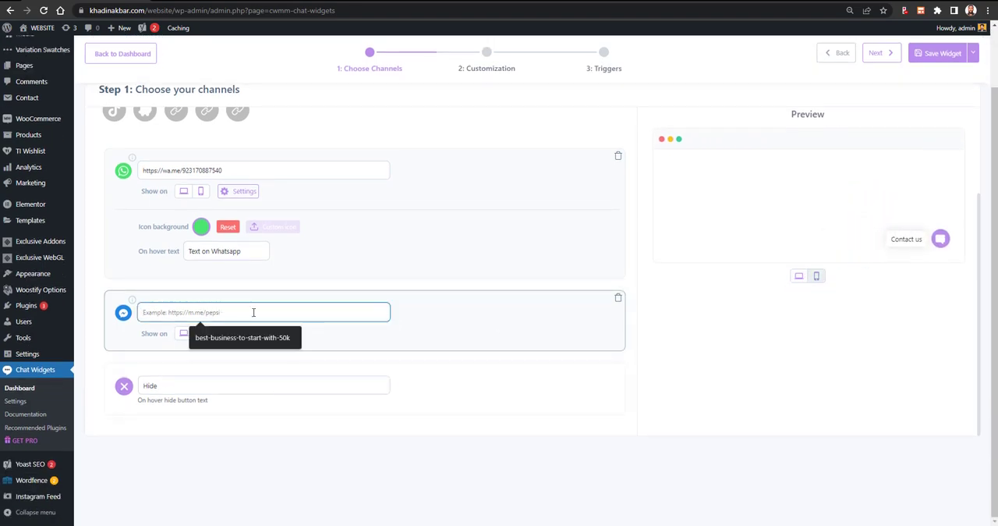
{"action": "type", "text": "https://m"}
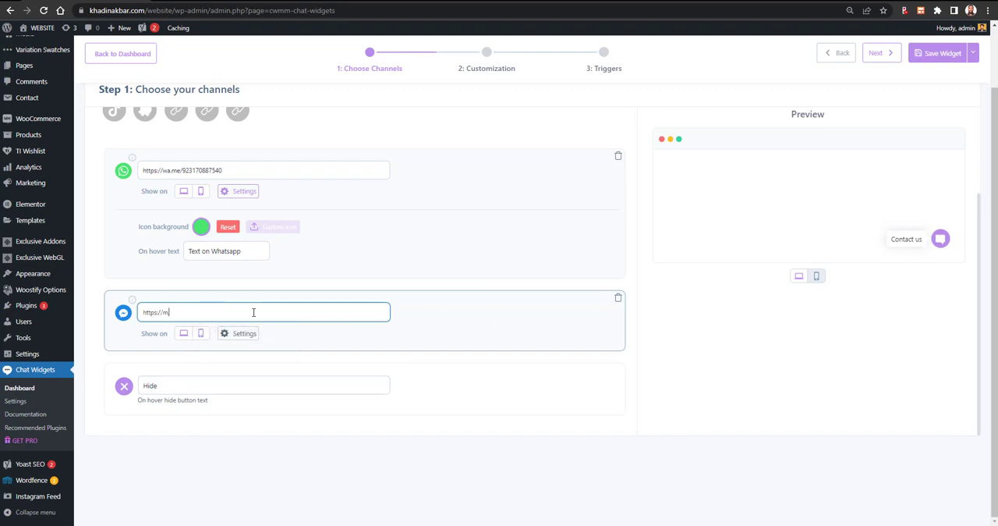
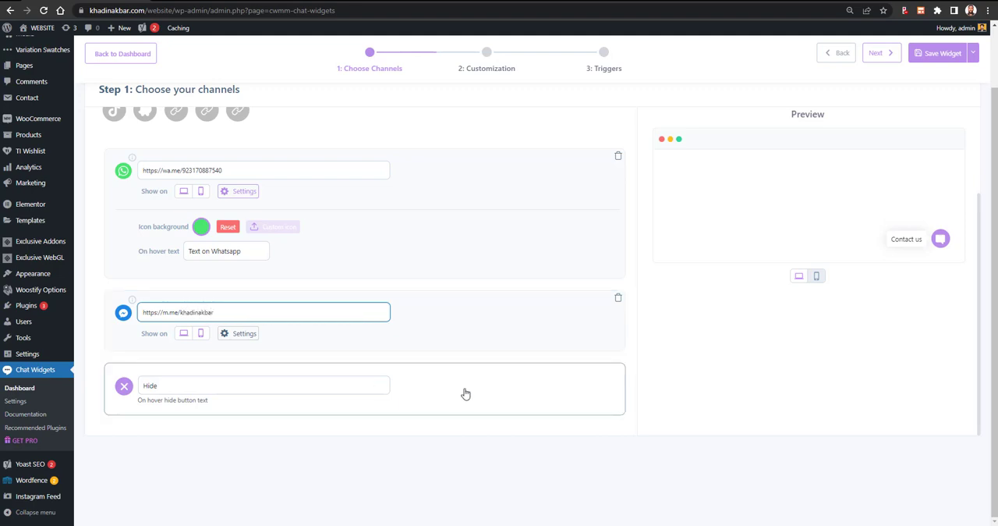
{"action": "left_click", "coordinate": [662, 426]}
- Compare the hide button's on-hover text with the expanded contact button in the widget preview
{"action": "left_click", "coordinate": [188, 391]}
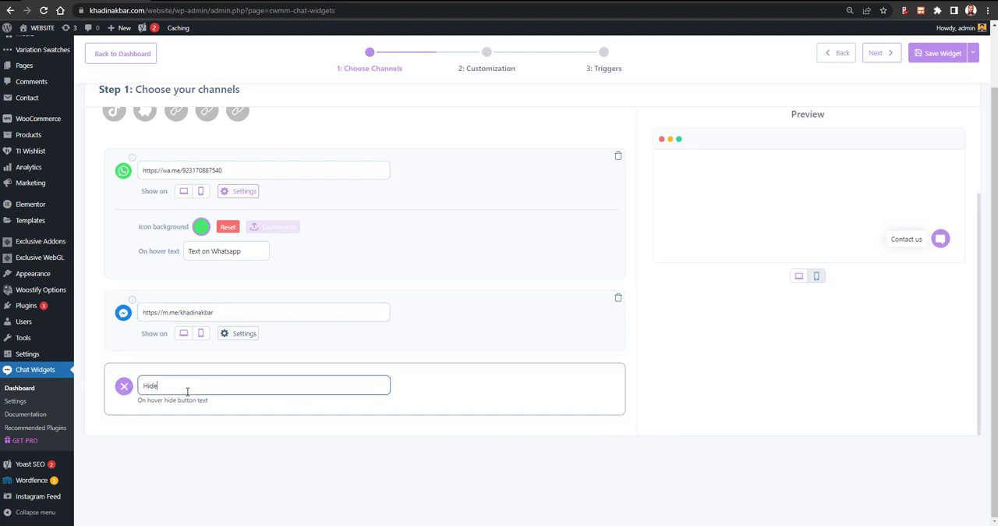
{"action": "left_click", "coordinate": [939, 239]}
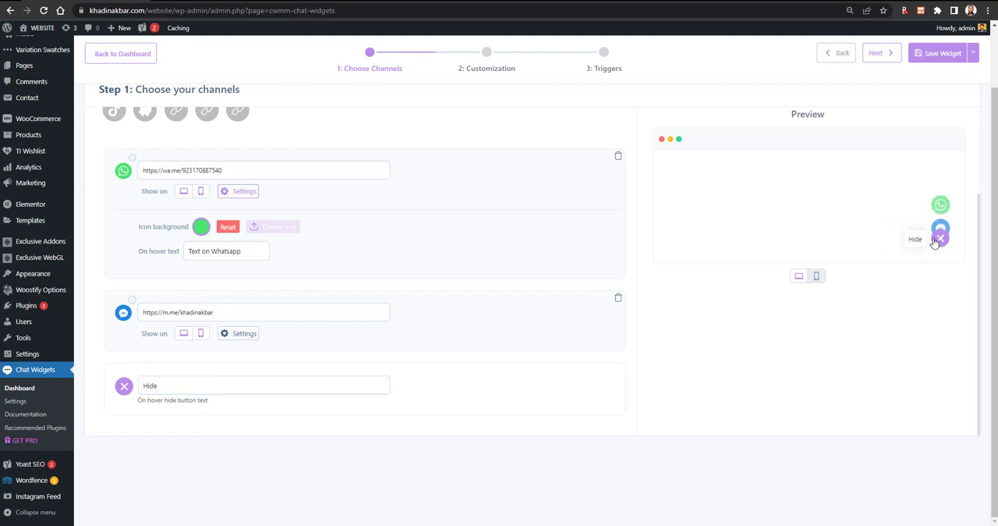
{"action": "left_click", "coordinate": [187, 384]}
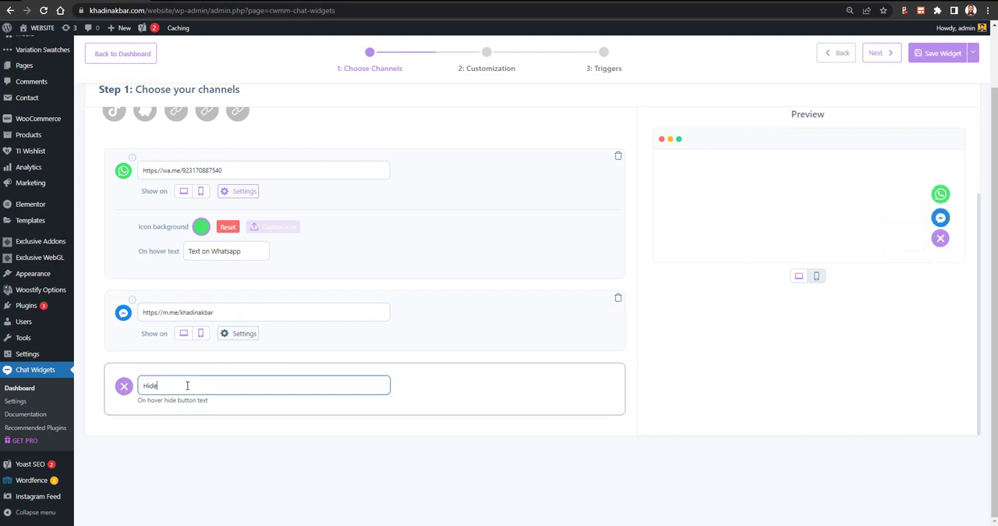
{"action": "double_click", "coordinate": [187, 384]}
{"action": "mouse_move", "coordinate": [940, 241]}
{"action": "left_click", "coordinate": [183, 390]}
{"action": "double_click", "coordinate": [183, 390]}
- In the Customization step, choose the three-dot speech bubble as the widget icon and try the custom icon upload, closing the upgrade offer
{"action": "scroll", "coordinate": [490, 443], "scroll_direction": "up", "scroll_amount": 3}
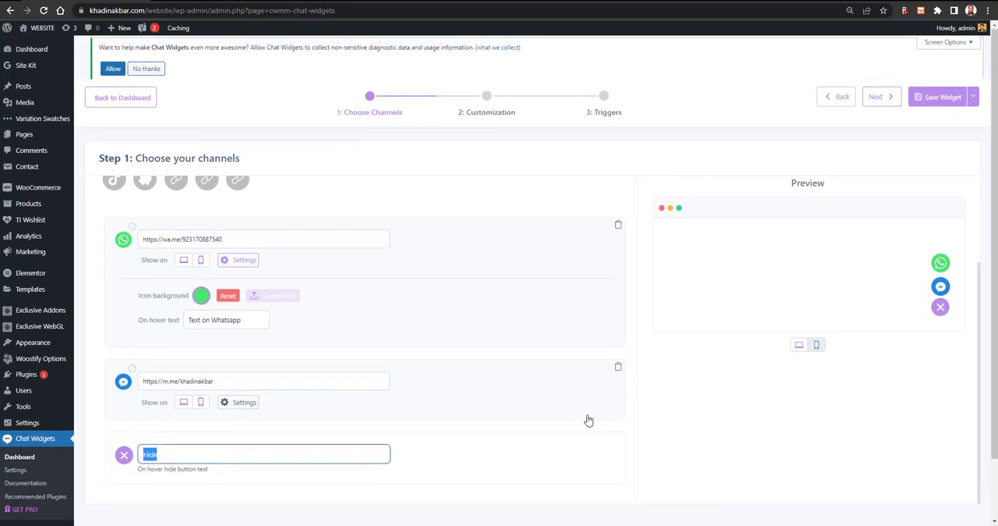
{"action": "left_click", "coordinate": [879, 99]}
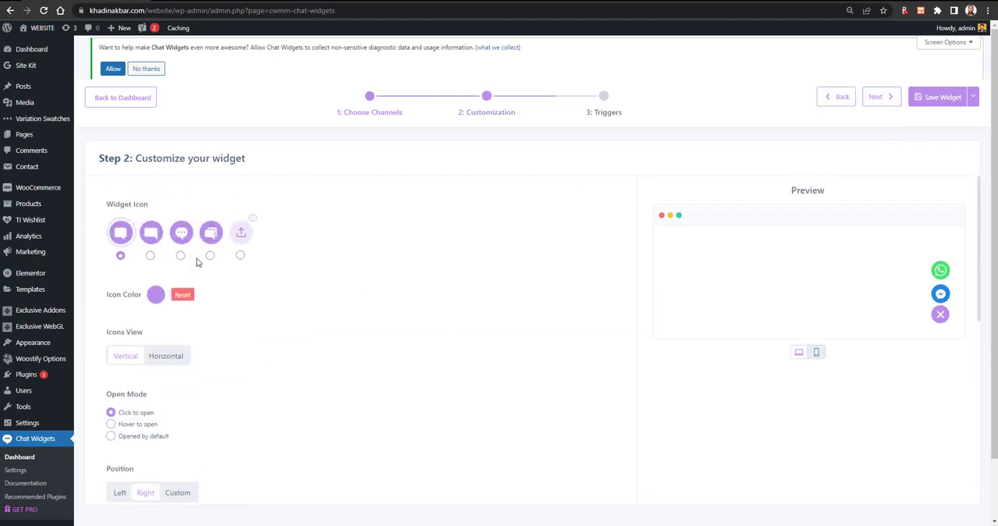
{"action": "left_click", "coordinate": [151, 256]}
{"action": "left_click", "coordinate": [941, 314]}
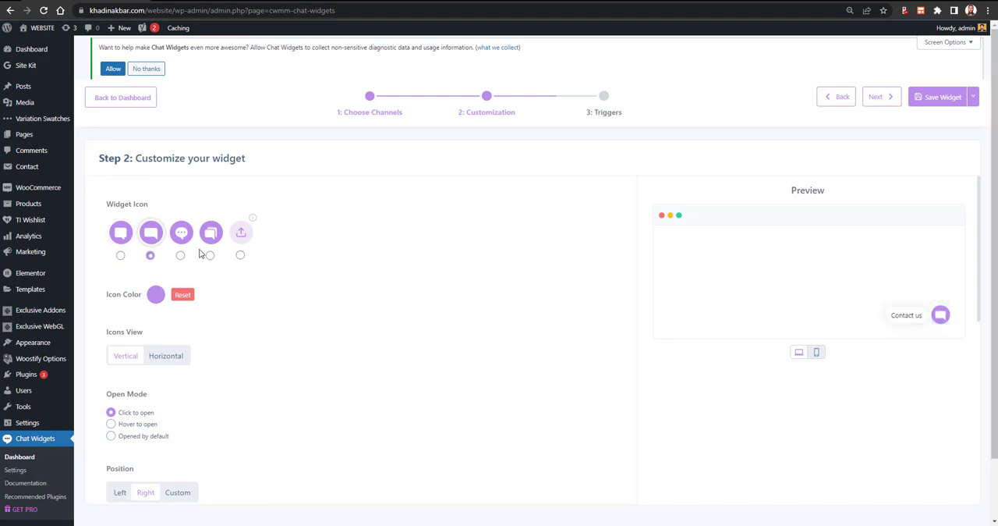
{"action": "left_click", "coordinate": [180, 256]}
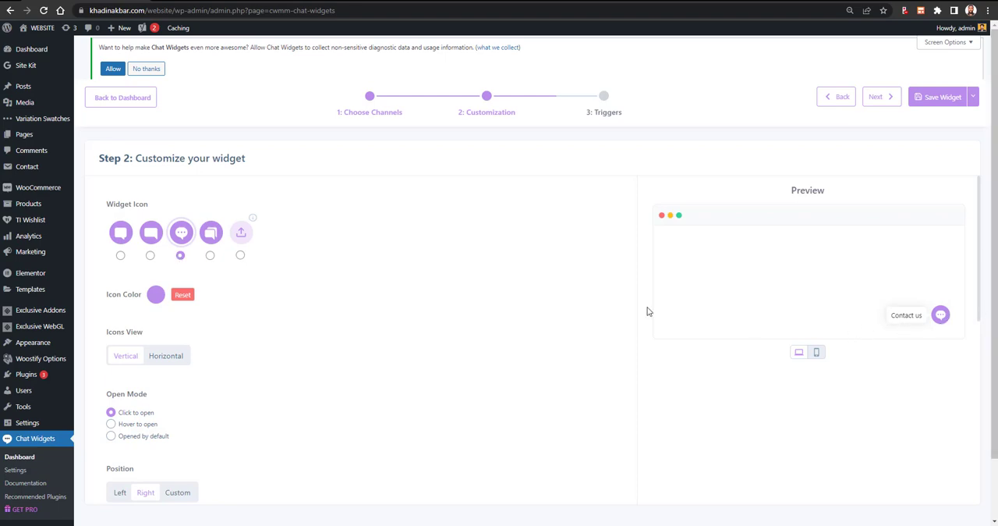
{"action": "left_click", "coordinate": [243, 239]}
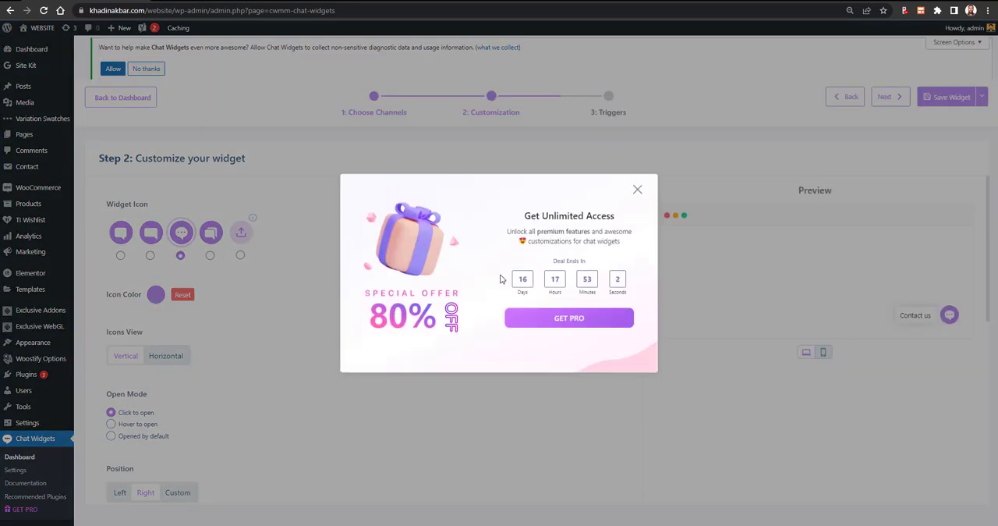
{"action": "left_click", "coordinate": [635, 195]}
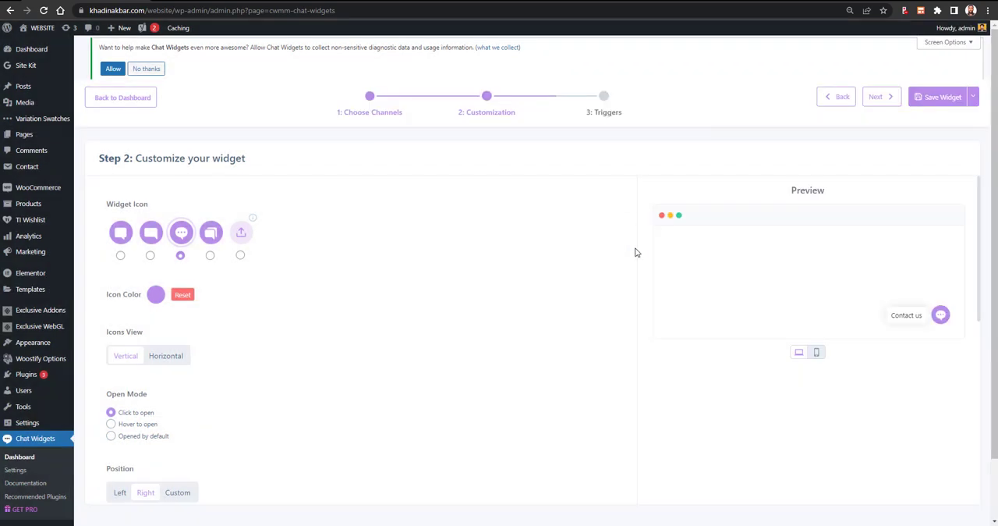
- Set the widget's icon color to a strong blue
{"action": "left_click", "coordinate": [155, 294]}
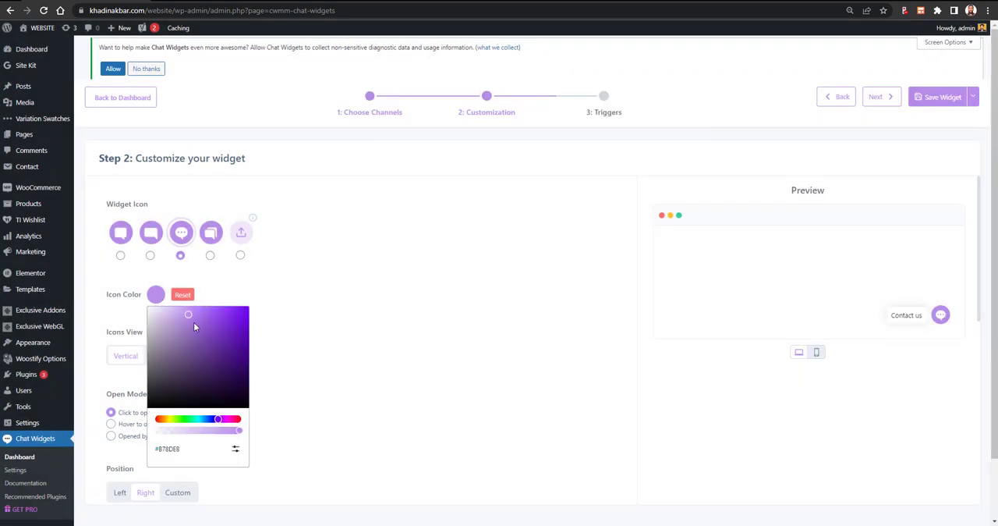
{"action": "left_click_drag", "start_coordinate": [193, 326], "coordinate": [254, 378]}
{"action": "left_click", "coordinate": [157, 297]}
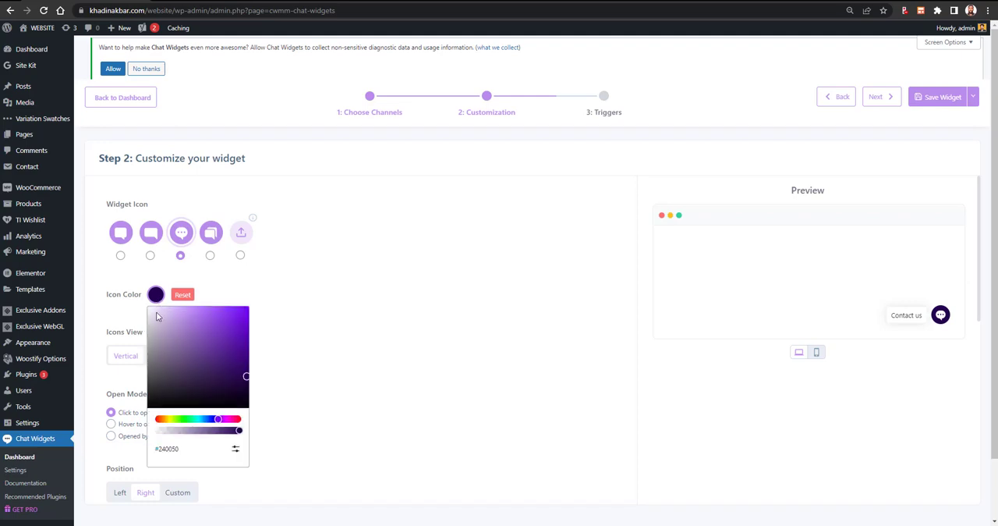
{"action": "left_click_drag", "start_coordinate": [213, 423], "coordinate": [206, 419]}
{"action": "left_click_drag", "start_coordinate": [208, 382], "coordinate": [254, 312]}
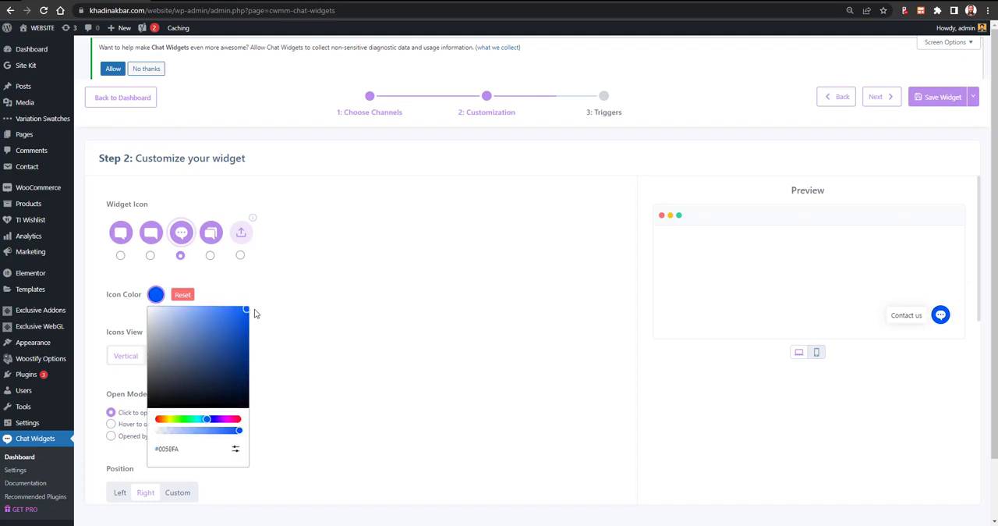
{"action": "left_click", "coordinate": [308, 326]}
- Set the icons view to Horizontal, comparing it with Vertical in the expanded widget preview
{"action": "scroll", "coordinate": [245, 330], "scroll_direction": "down", "scroll_amount": 1}
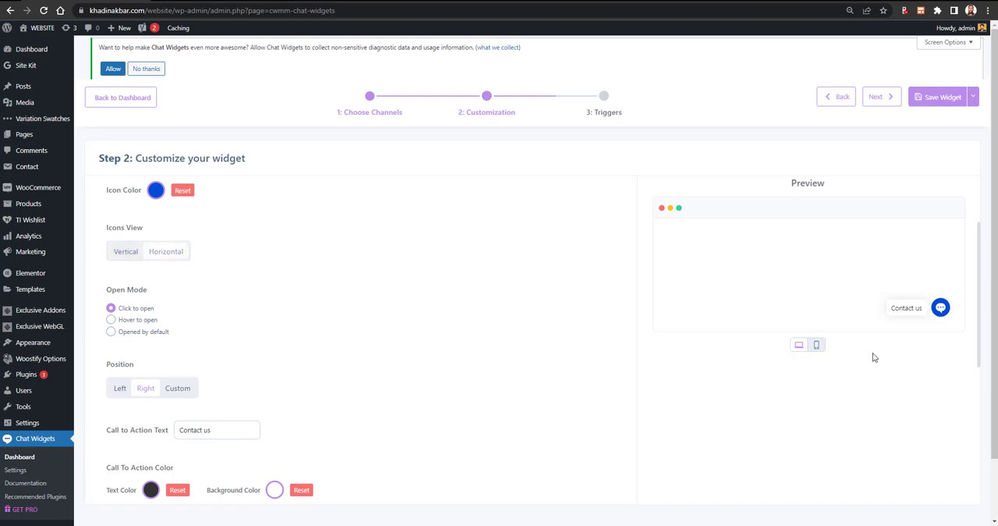
{"action": "left_click", "coordinate": [941, 307]}
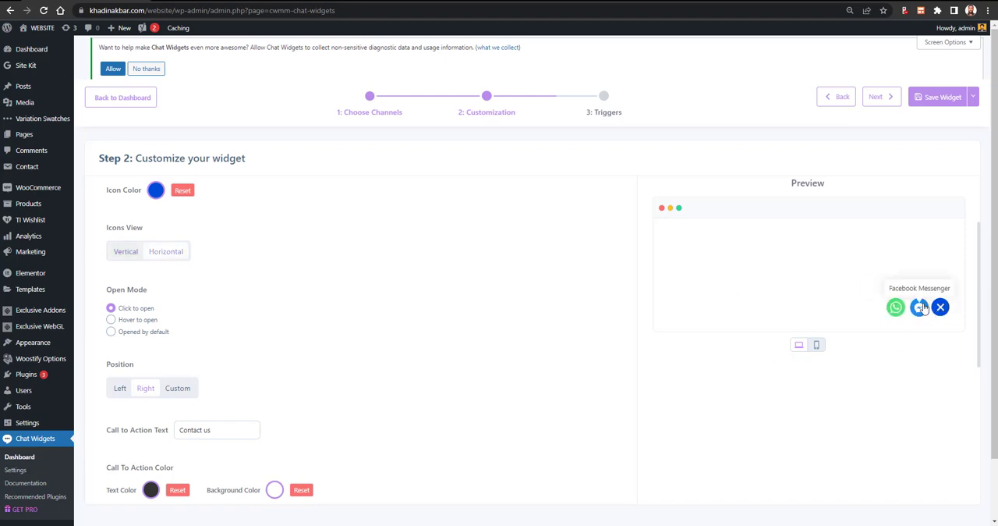
{"action": "left_click", "coordinate": [126, 251]}
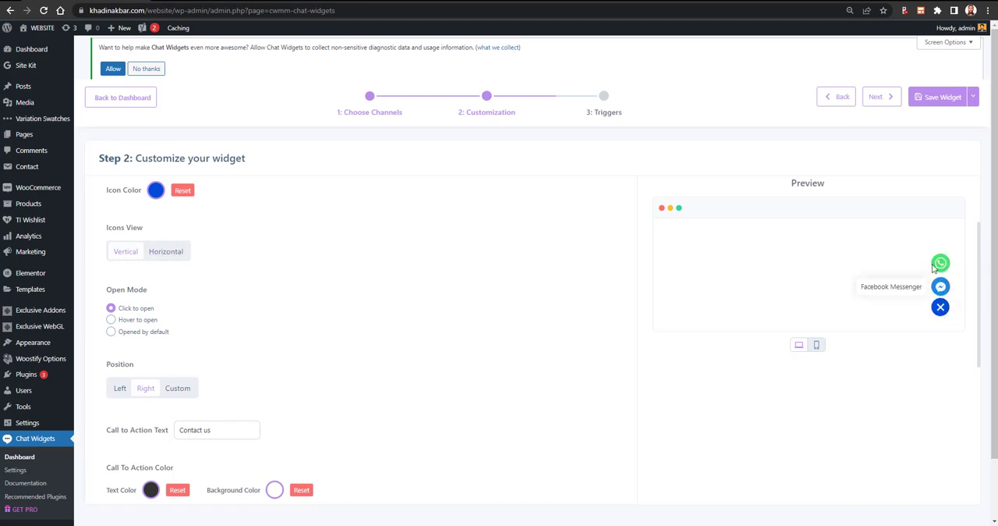
{"action": "left_click", "coordinate": [179, 251]}
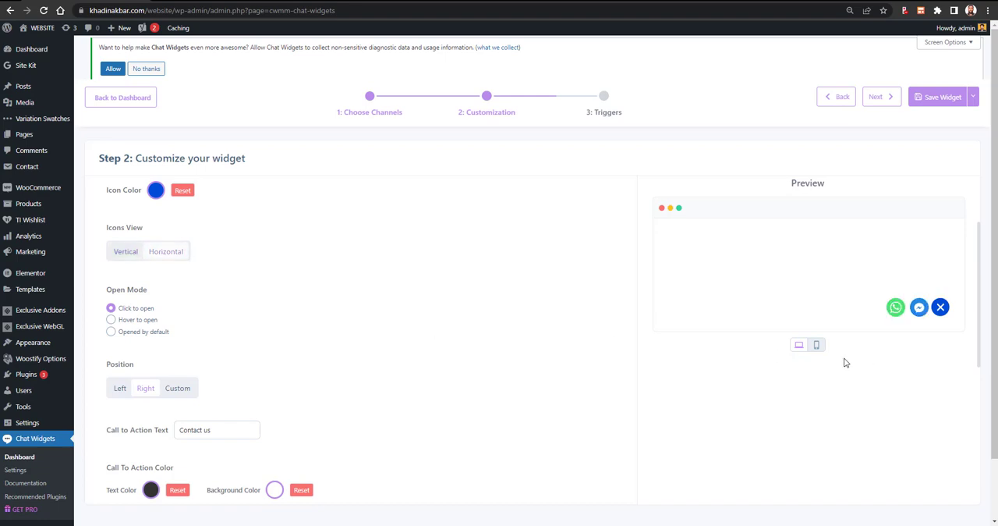
{"action": "left_click", "coordinate": [942, 317]}
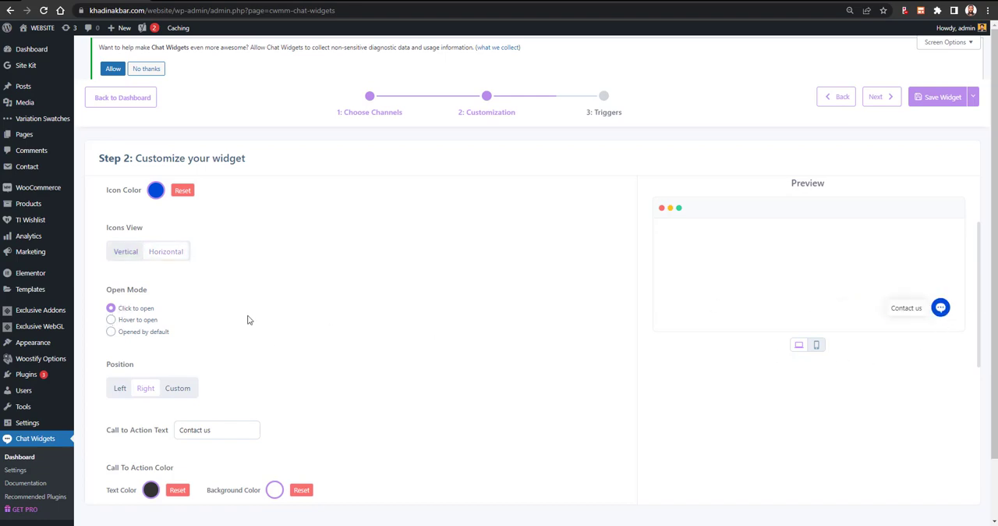
- Try the Opened by default and Click to open modes in the preview, and set the open mode to Hover to open
{"action": "left_click", "coordinate": [111, 319]}
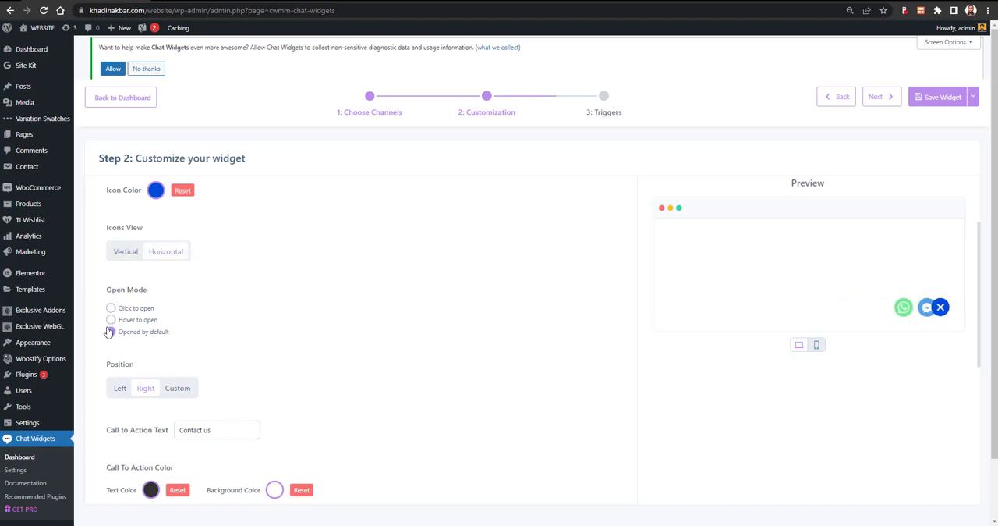
{"action": "left_click", "coordinate": [110, 332]}
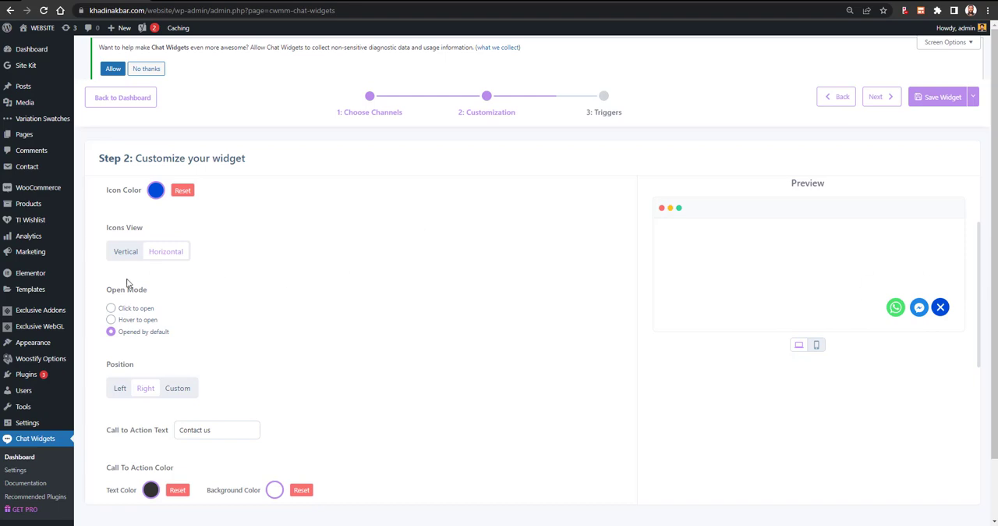
{"action": "left_click", "coordinate": [110, 308]}
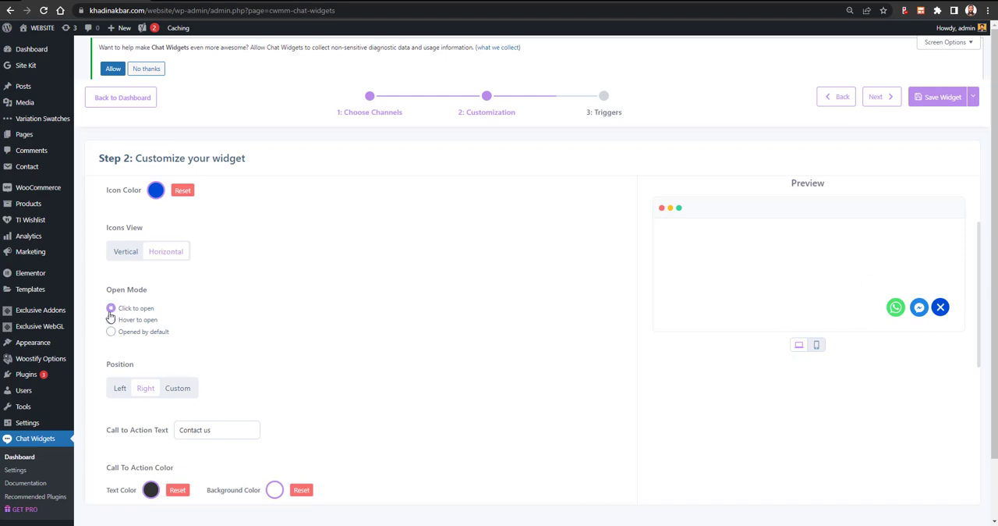
{"action": "left_click", "coordinate": [940, 307]}
{"action": "left_click", "coordinate": [940, 307]}
{"action": "left_click", "coordinate": [130, 322]}
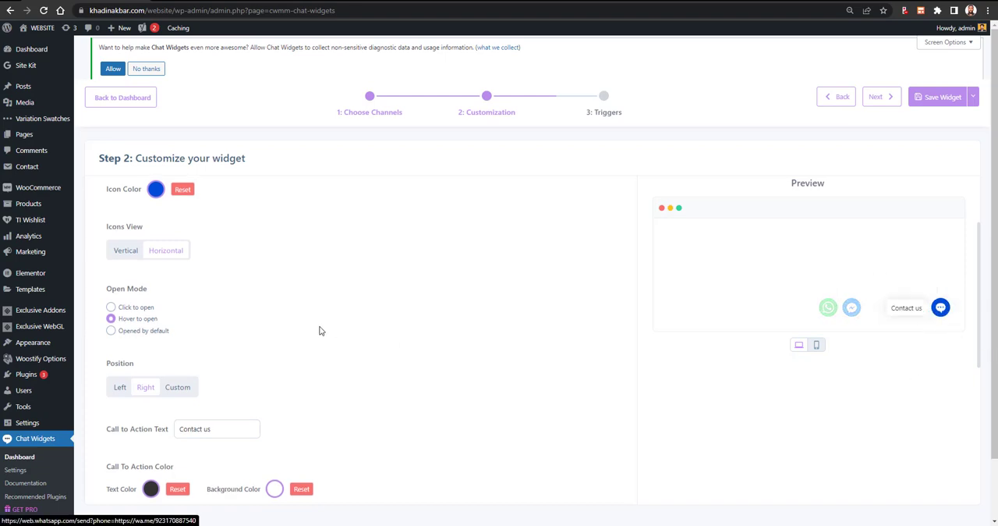
- Set the widget's icons view to Vertical
{"action": "scroll", "coordinate": [319, 331], "scroll_direction": "down", "scroll_amount": 1}
{"action": "scroll", "coordinate": [156, 261], "scroll_direction": "up", "scroll_amount": 2}
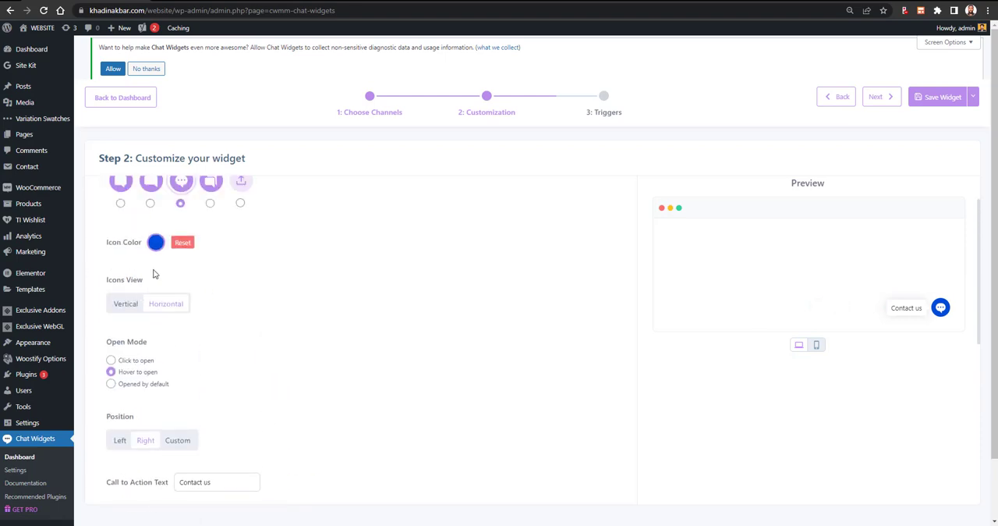
{"action": "left_click", "coordinate": [125, 306]}
{"action": "scroll", "coordinate": [185, 340], "scroll_direction": "down", "scroll_amount": 1}
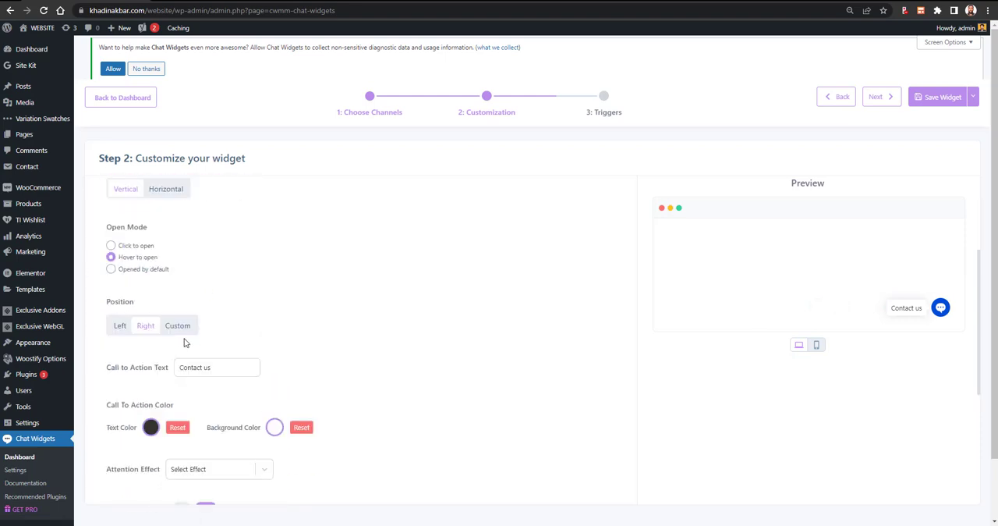
- Try the Left and Custom widget positions, closing the upgrade offer, and set the position to Right
{"action": "scroll", "coordinate": [185, 341], "scroll_direction": "down", "scroll_amount": 3}
{"action": "scroll", "coordinate": [143, 267], "scroll_direction": "up", "scroll_amount": 2}
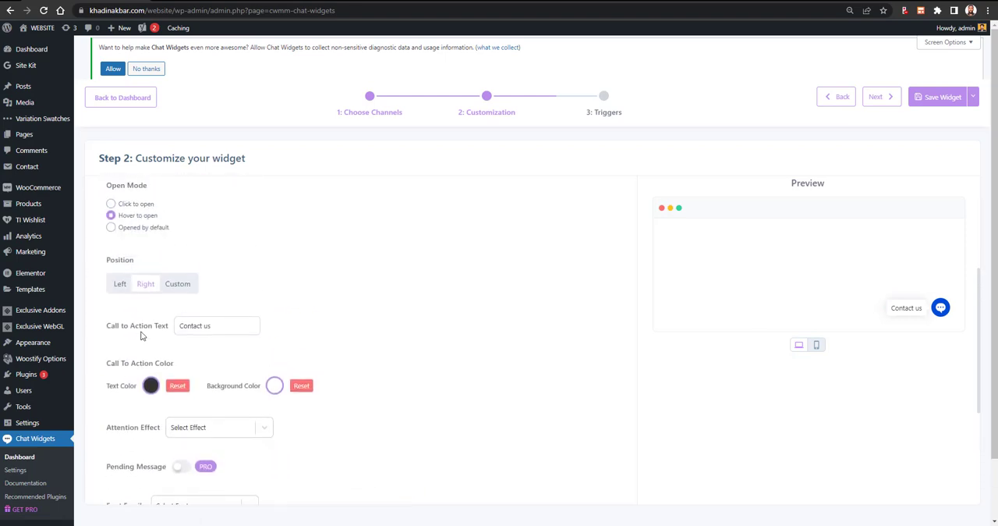
{"action": "left_click", "coordinate": [119, 287]}
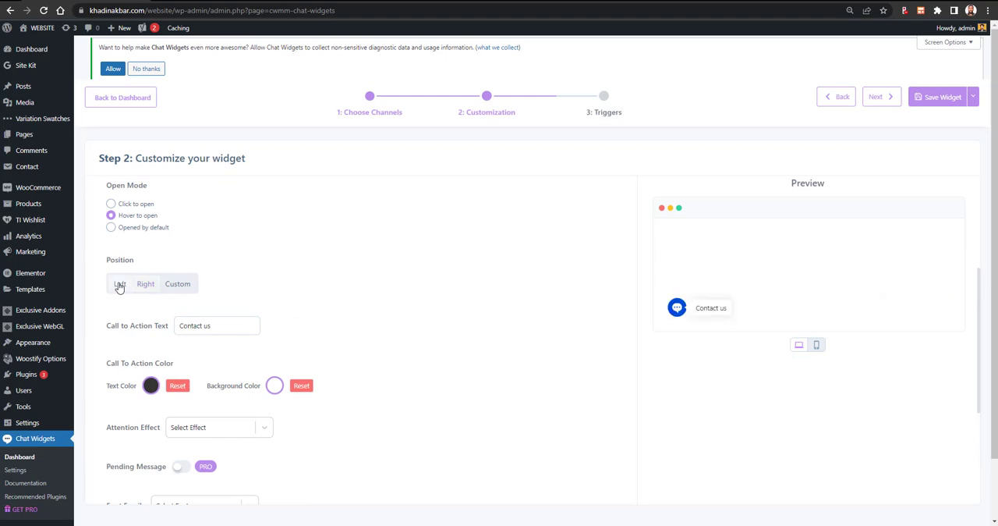
{"action": "left_click", "coordinate": [181, 288]}
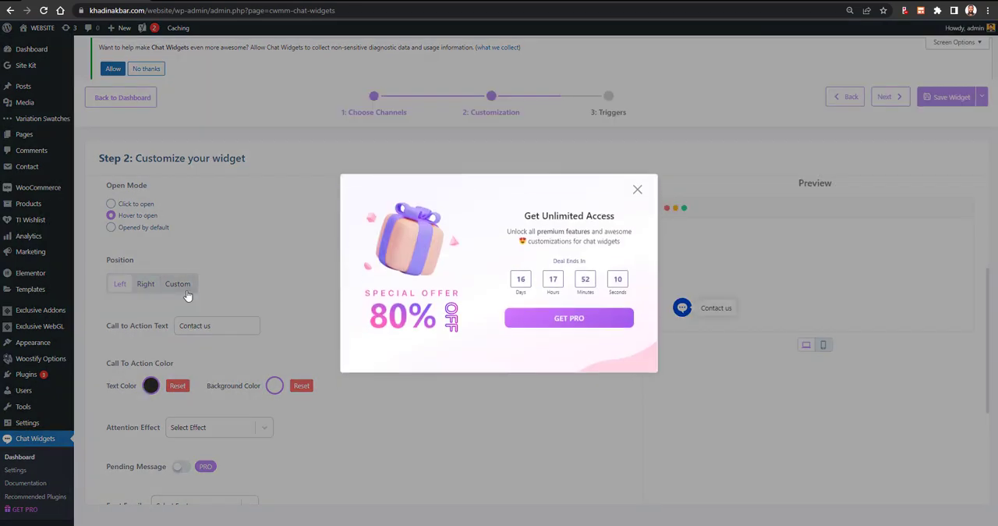
{"action": "left_click", "coordinate": [636, 191]}
{"action": "left_click", "coordinate": [147, 287]}
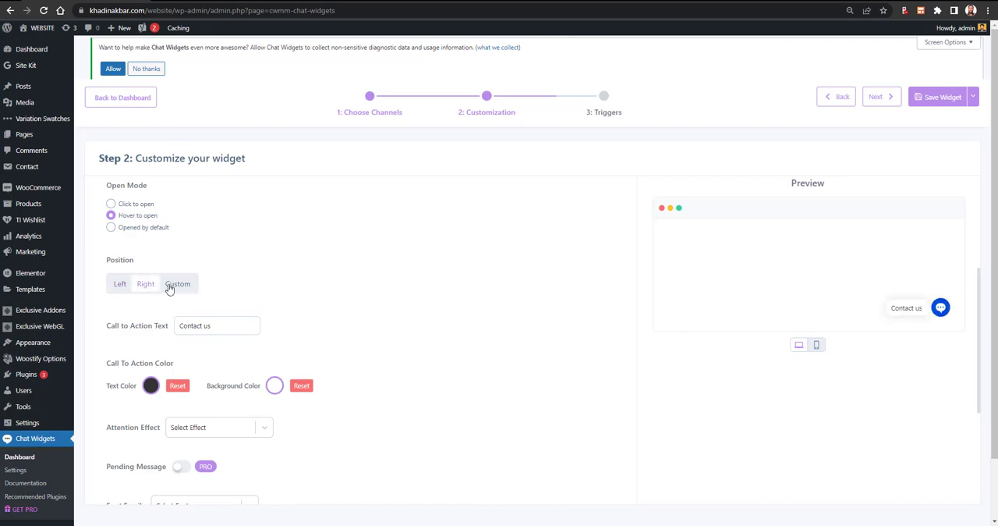
{"action": "left_click", "coordinate": [117, 284]}
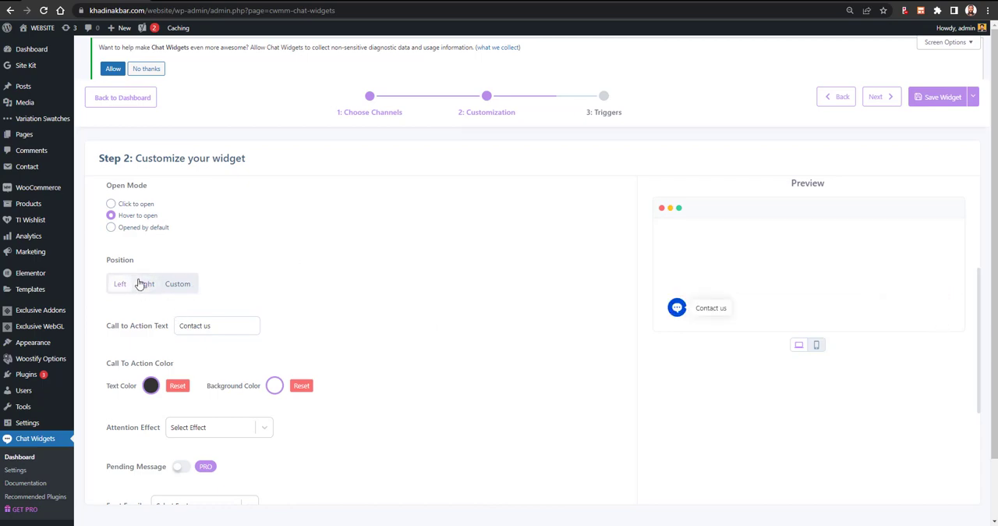
{"action": "left_click", "coordinate": [144, 283]}
- Select the wording in the Call to Action Text field
{"action": "scroll", "coordinate": [316, 311], "scroll_direction": "down", "scroll_amount": 1}
{"action": "scroll", "coordinate": [315, 311], "scroll_direction": "down", "scroll_amount": 1}
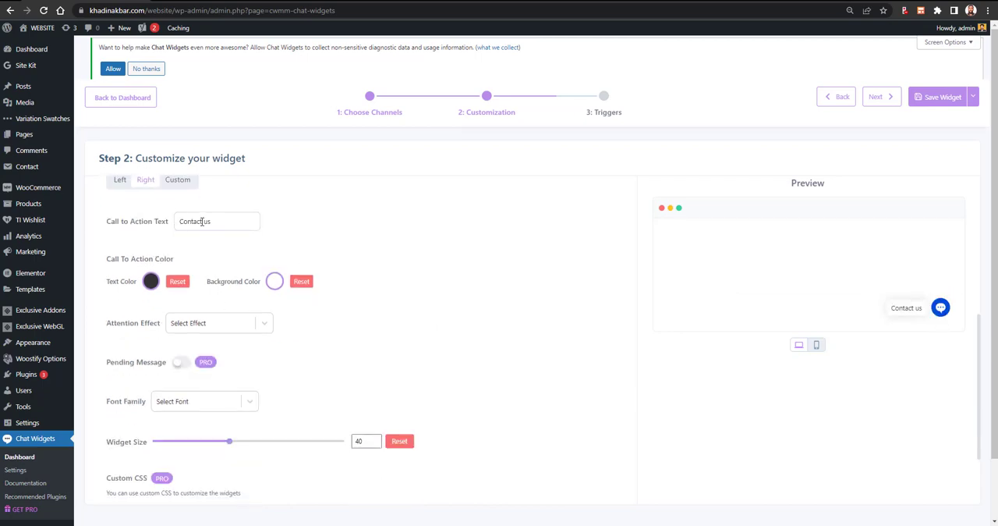
{"action": "double_click", "coordinate": [201, 221]}
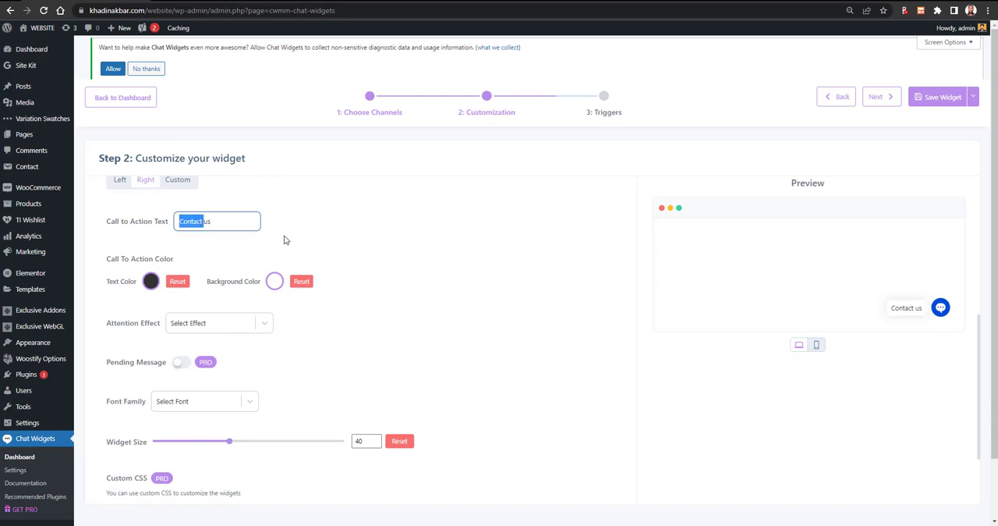
{"action": "key", "text": "End"}
{"action": "key", "text": "ctrl+shift+Left"}
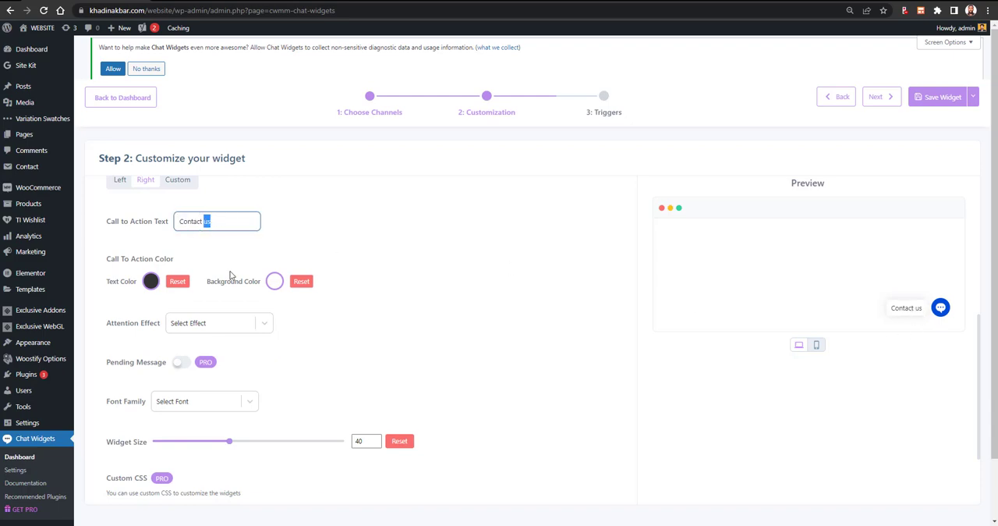
- Set the call to action's background color to black and its text color to white
{"action": "left_click", "coordinate": [273, 283]}
{"action": "left_click_drag", "start_coordinate": [281, 316], "coordinate": [381, 407]}
{"action": "left_click", "coordinate": [381, 407]}
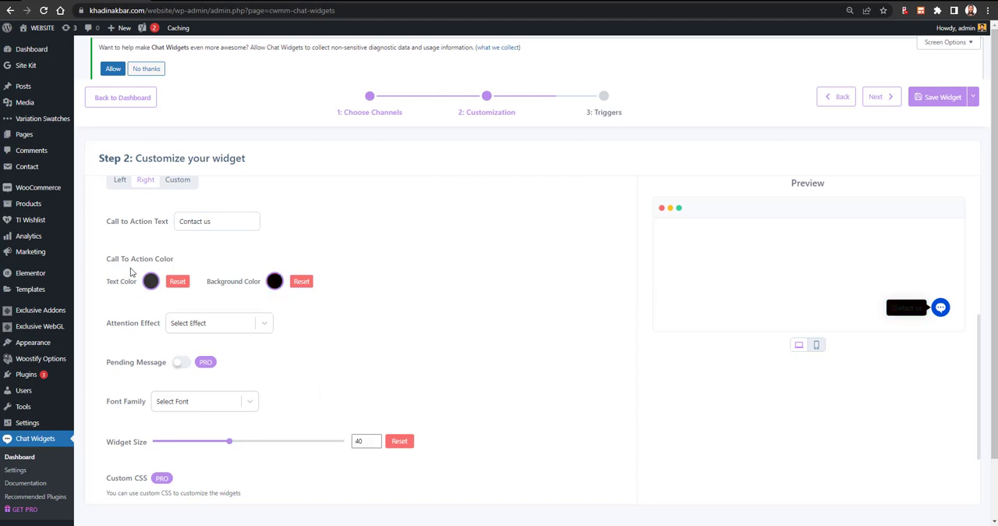
{"action": "left_click", "coordinate": [150, 283]}
{"action": "left_click_drag", "start_coordinate": [165, 330], "coordinate": [148, 295]}
{"action": "left_click", "coordinate": [328, 322]}
- Try the Waggle, Spin and Blink attention effects in the preview, and set the effect to Sheen
{"action": "scroll", "coordinate": [216, 304], "scroll_direction": "down", "scroll_amount": 1}
{"action": "left_click", "coordinate": [212, 271]}
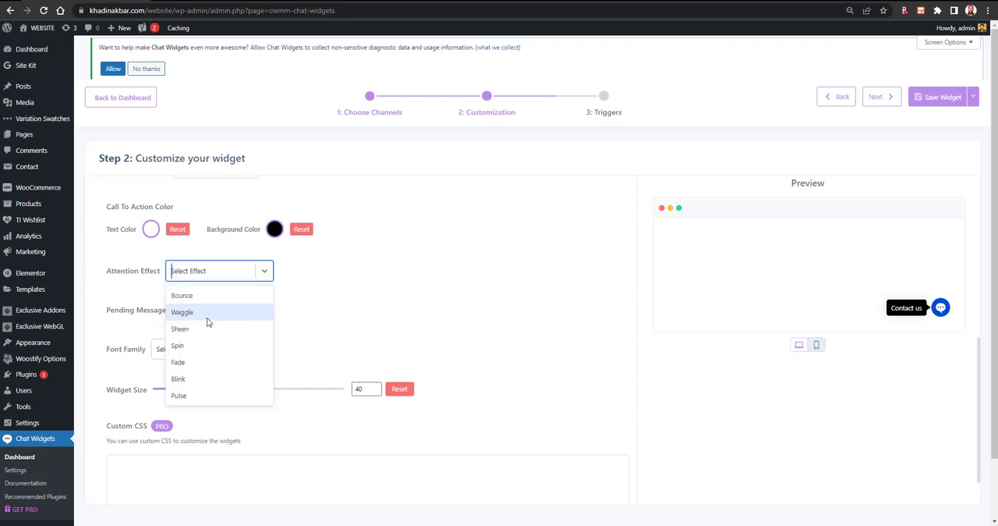
{"action": "left_click", "coordinate": [207, 315]}
{"action": "left_click", "coordinate": [209, 270]}
{"action": "left_click", "coordinate": [207, 346]}
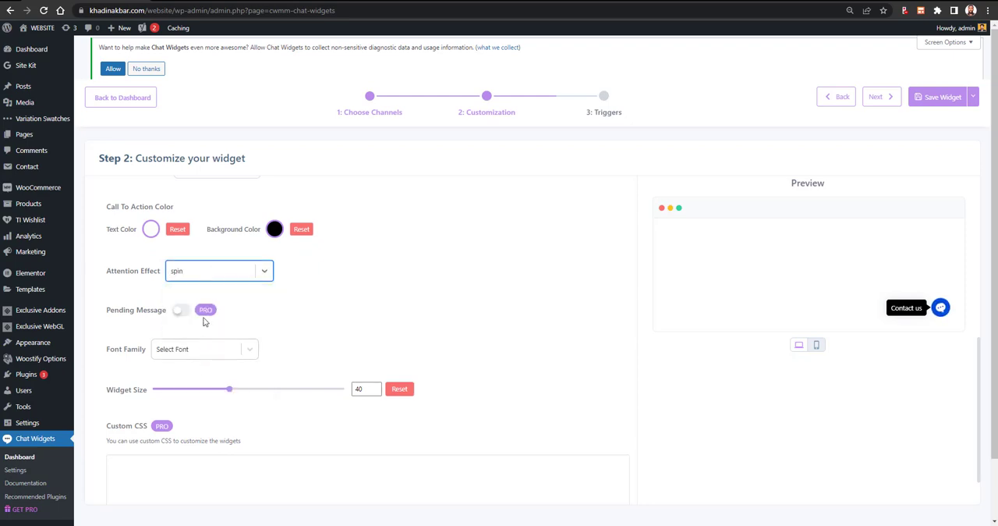
{"action": "left_click", "coordinate": [210, 270]}
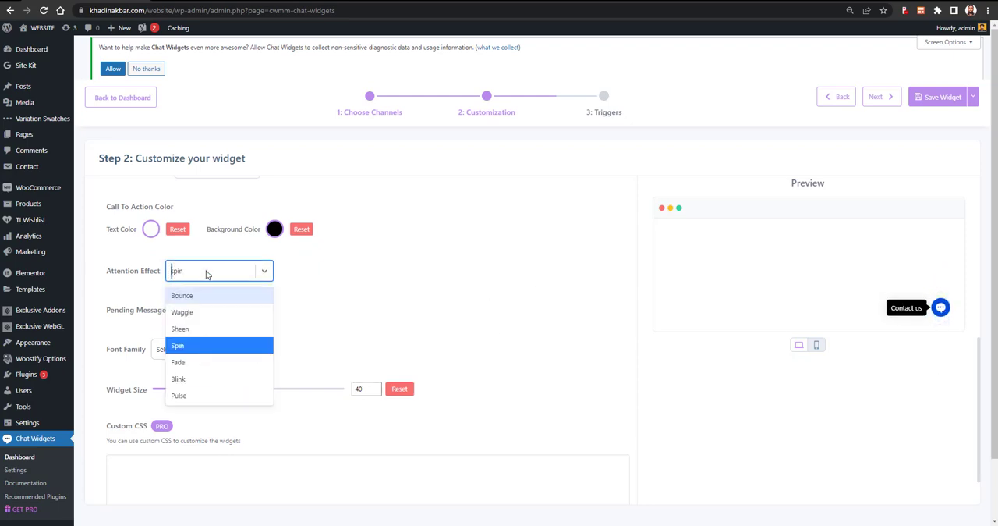
{"action": "left_click", "coordinate": [187, 379]}
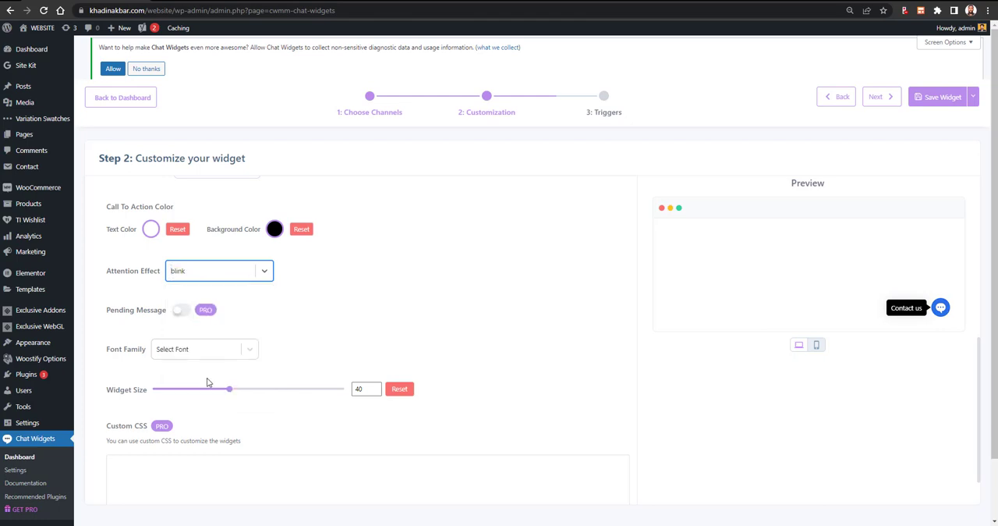
{"action": "left_click", "coordinate": [213, 275]}
{"action": "left_click", "coordinate": [199, 329]}
- Try Tahoma as the widget's font family, and set it to Georgia
{"action": "scroll", "coordinate": [345, 351], "scroll_direction": "down", "scroll_amount": 1}
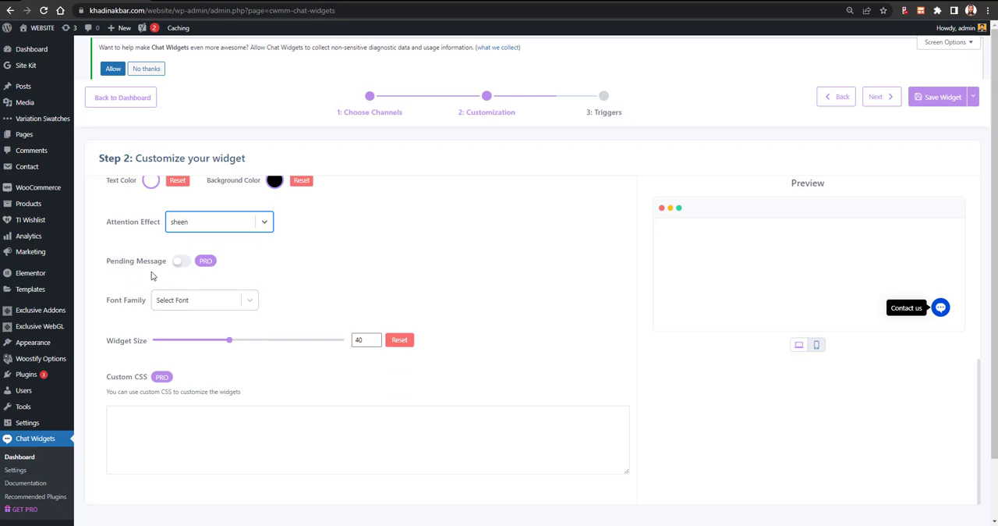
{"action": "left_click", "coordinate": [229, 309]}
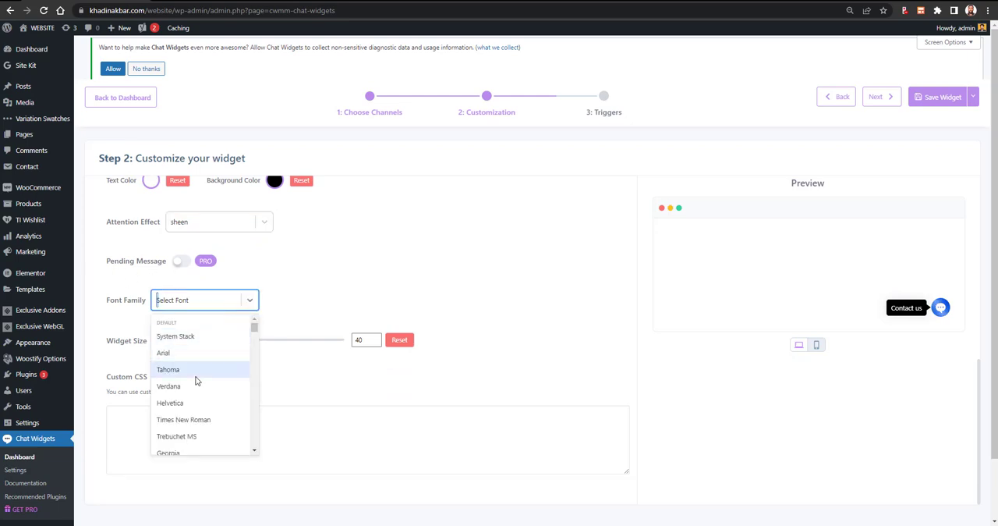
{"action": "left_click", "coordinate": [199, 372]}
{"action": "left_click", "coordinate": [217, 308]}
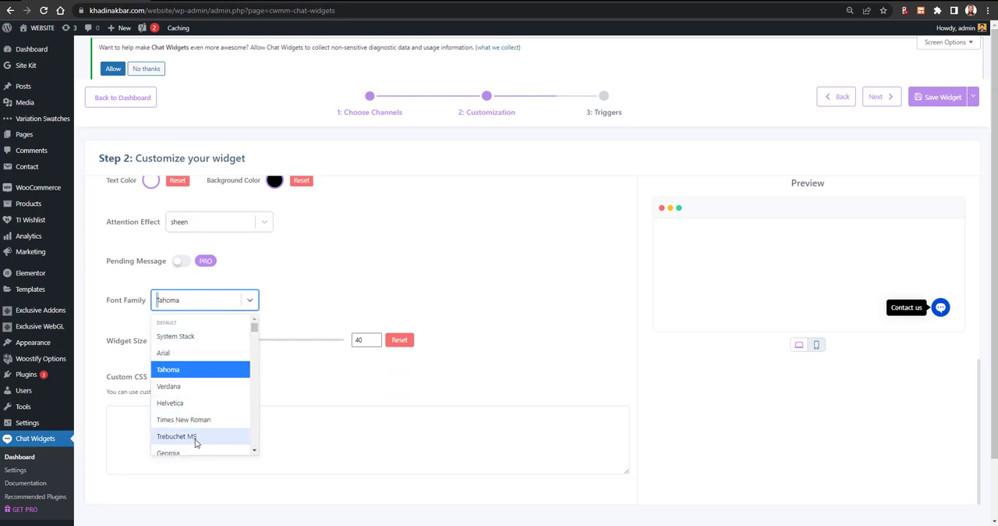
{"action": "left_click", "coordinate": [194, 451]}
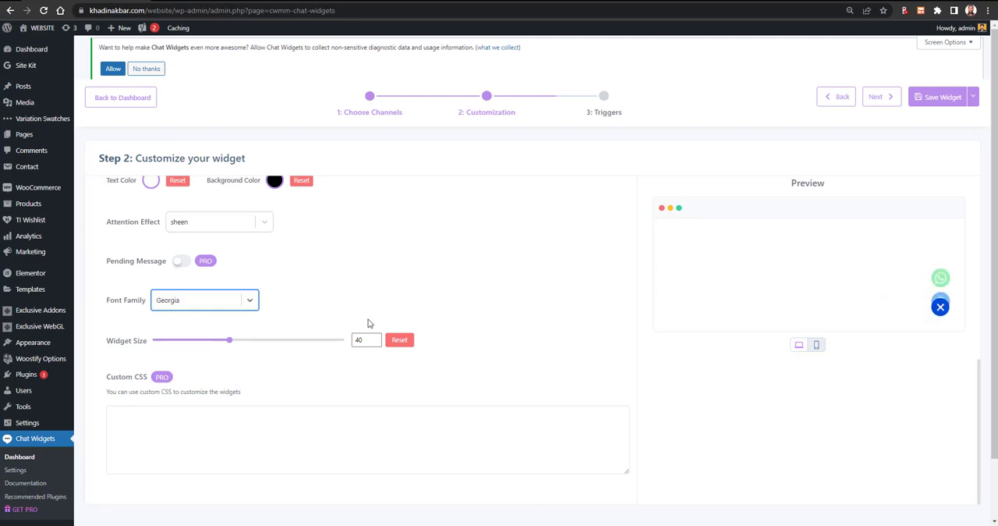
- Set the widget size to 45 and switch the preview to the mobile view
{"action": "scroll", "coordinate": [226, 277], "scroll_direction": "down", "scroll_amount": 2}
{"action": "mouse_move", "coordinate": [229, 273]}
{"action": "left_mouse_down"}
{"action": "mouse_move", "coordinate": [265, 277]}
{"action": "mouse_move", "coordinate": [239, 275]}
{"action": "left_mouse_up"}
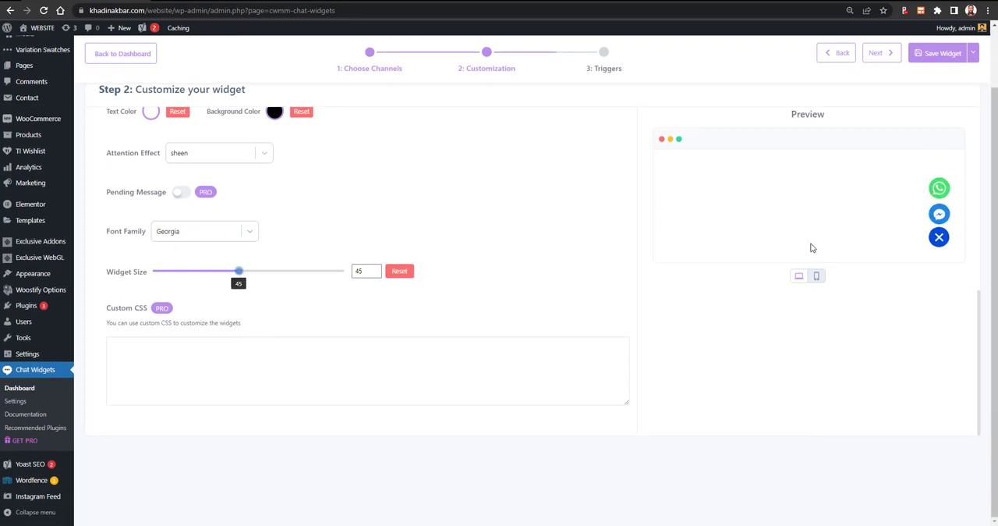
{"action": "left_click", "coordinate": [815, 276]}
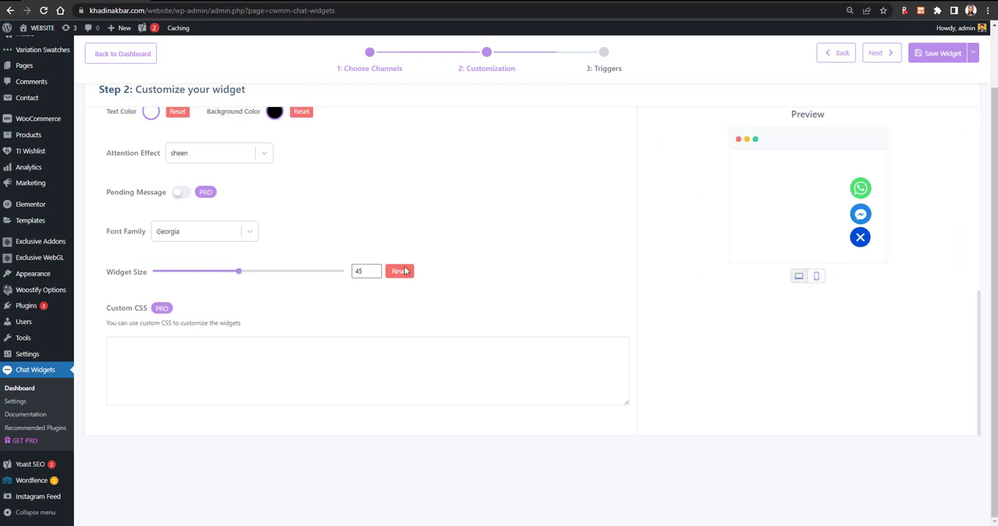
- Try to edit the Custom CSS for the widget, and close the upgrade offer
{"action": "left_click", "coordinate": [259, 353]}
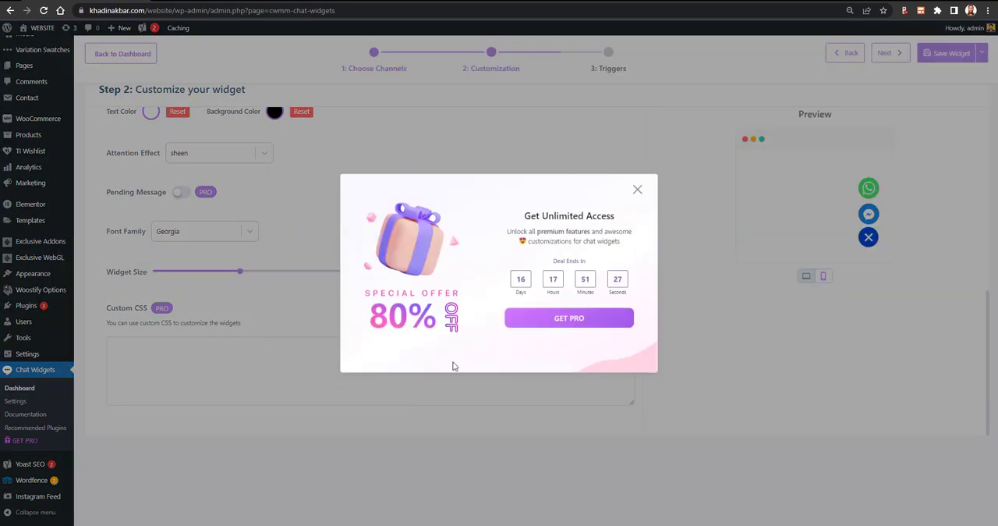
{"action": "left_click", "coordinate": [637, 189]}
- Continue from the Customization step to the Triggers step
{"action": "scroll", "coordinate": [780, 171], "scroll_direction": "up", "scroll_amount": 3}
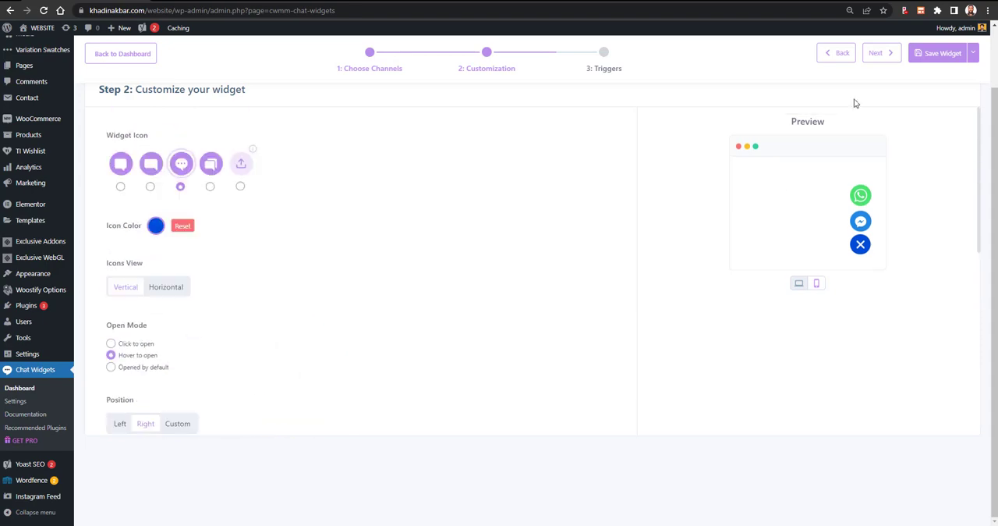
{"action": "left_click", "coordinate": [883, 52]}
{"action": "scroll", "coordinate": [665, 164], "scroll_direction": "up", "scroll_amount": 1}
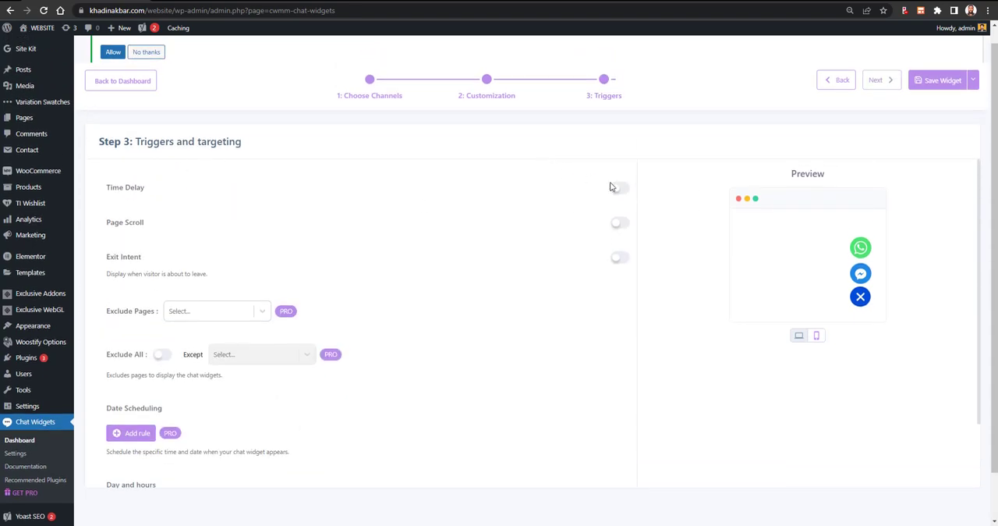
- Try the Time Delay trigger at 5 seconds, test opening and closing the widget in the preview, and turn the trigger off
{"action": "left_click", "coordinate": [618, 188]}
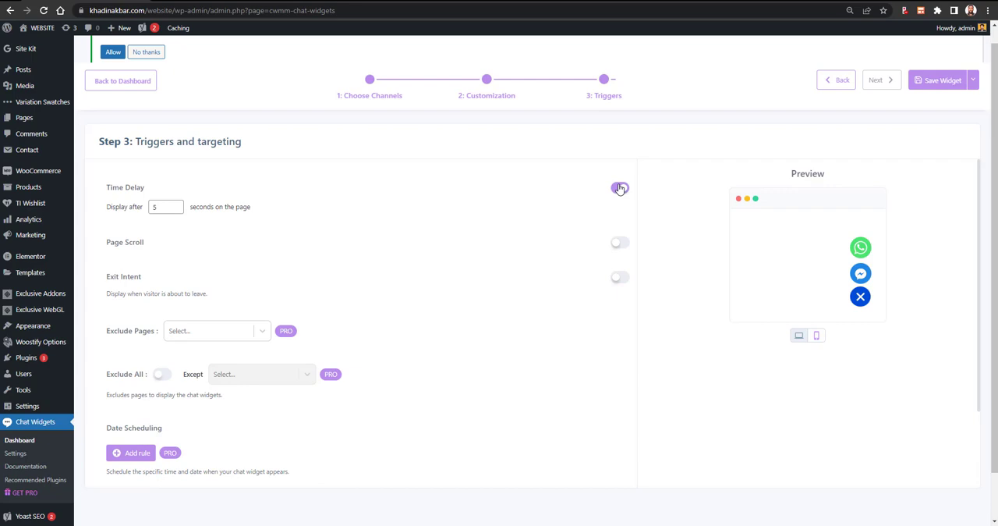
{"action": "left_click", "coordinate": [619, 188]}
{"action": "left_click", "coordinate": [620, 189]}
{"action": "left_click", "coordinate": [862, 301]}
{"action": "left_click", "coordinate": [862, 300]}
{"action": "left_click", "coordinate": [863, 302]}
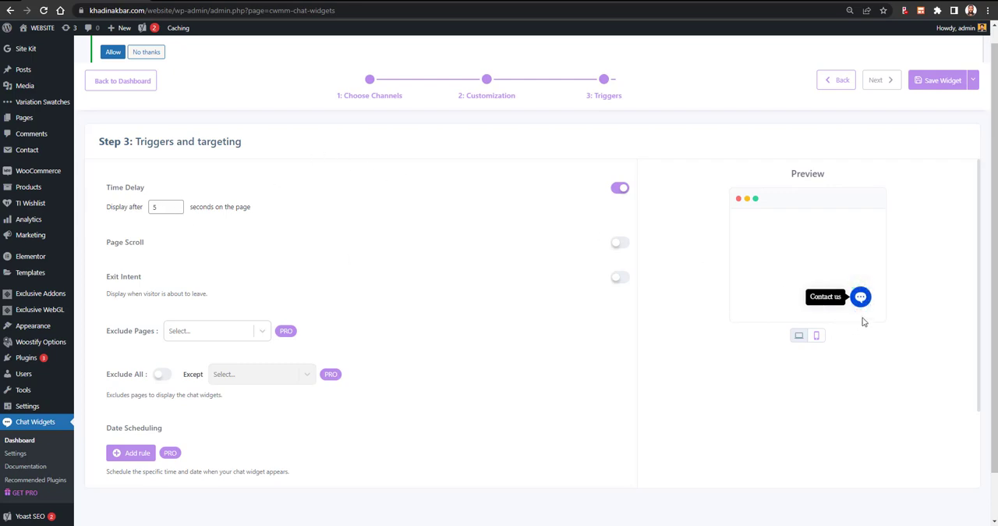
{"action": "left_click", "coordinate": [861, 299]}
{"action": "left_click", "coordinate": [861, 300]}
{"action": "left_click", "coordinate": [619, 188]}
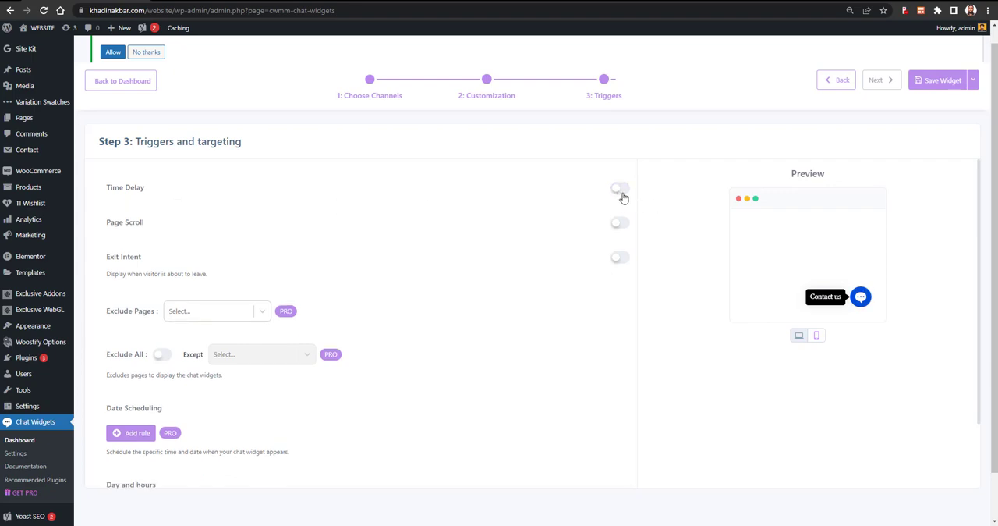
- Try the Page Scroll trigger with the display threshold at 0 %, and turn the trigger off
{"action": "left_click", "coordinate": [619, 224]}
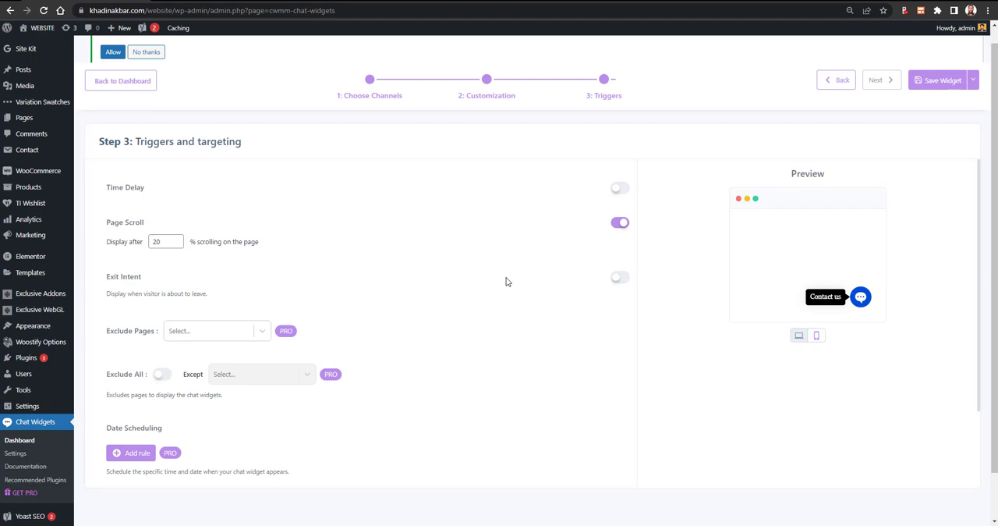
{"action": "left_click", "coordinate": [159, 241]}
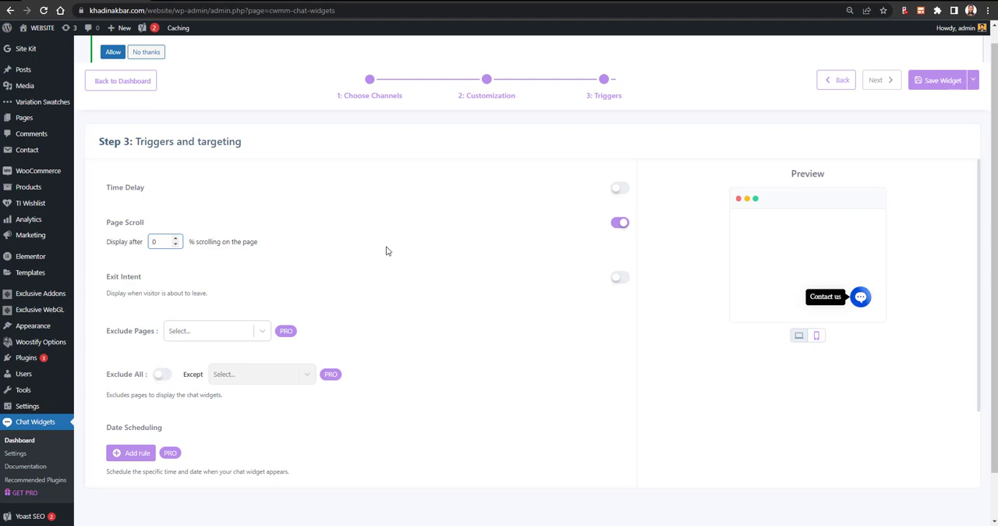
{"action": "left_click", "coordinate": [621, 224]}
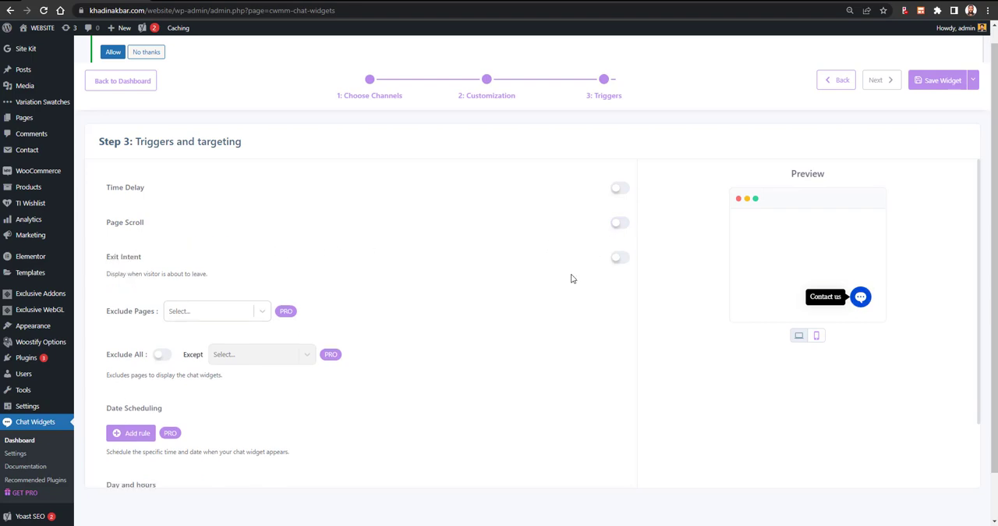
- Turn on the Exit Intent trigger so the widget displays when a visitor is about to leave
{"action": "left_click", "coordinate": [619, 258]}
{"action": "mouse_move", "coordinate": [49, 53]}
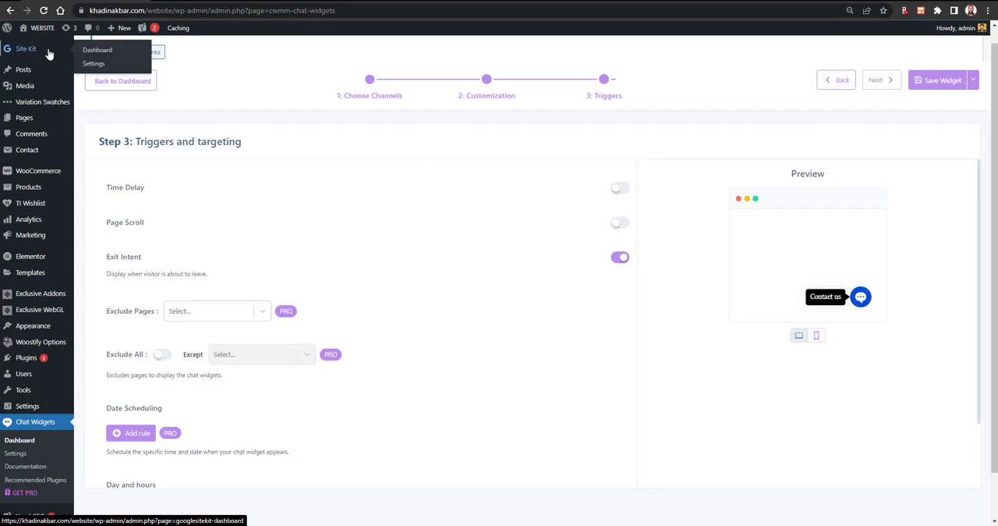
- Try to turn on Exclude All for the page targeting, and close the upgrade offer
{"action": "scroll", "coordinate": [511, 325], "scroll_direction": "down", "scroll_amount": 1}
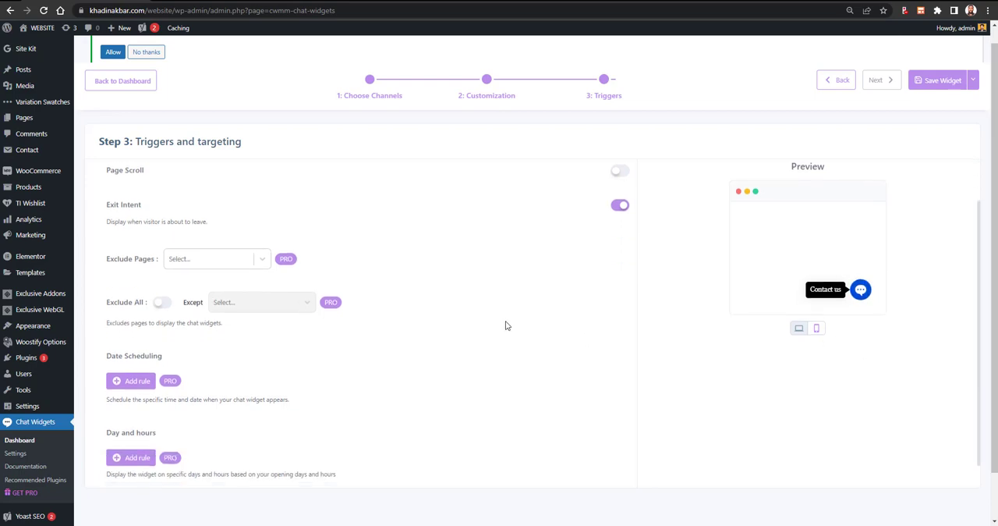
{"action": "scroll", "coordinate": [305, 328], "scroll_direction": "down", "scroll_amount": 1}
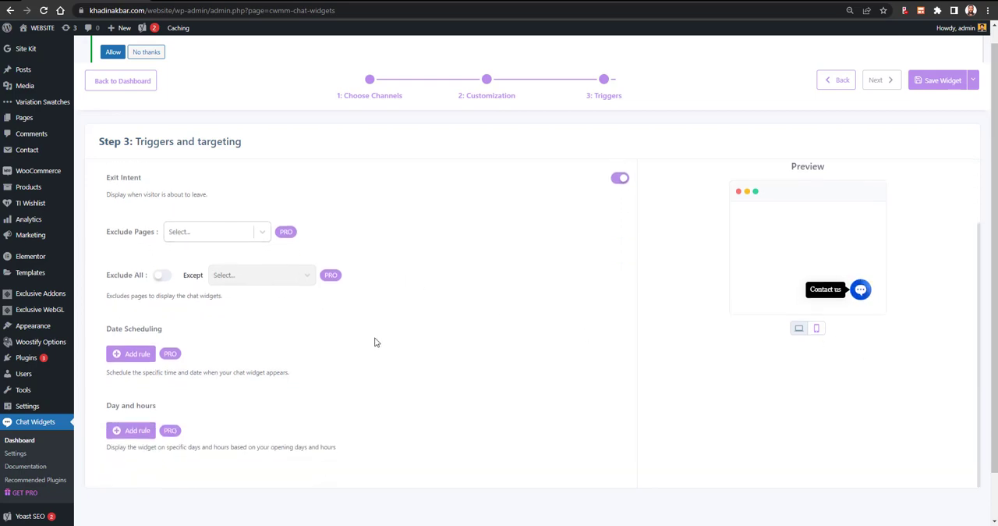
{"action": "left_click", "coordinate": [165, 277]}
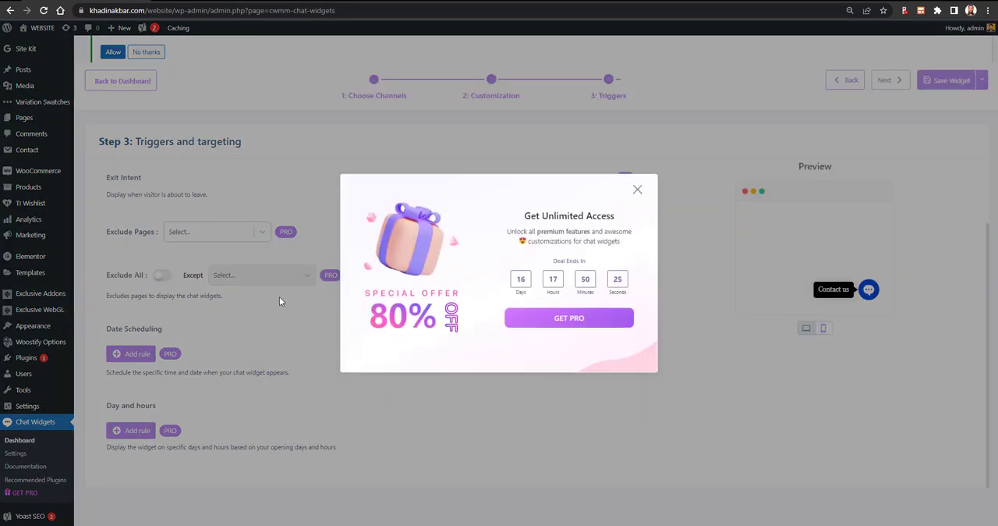
{"action": "left_click", "coordinate": [638, 189]}
{"action": "scroll", "coordinate": [572, 269], "scroll_direction": "down", "scroll_amount": 1}
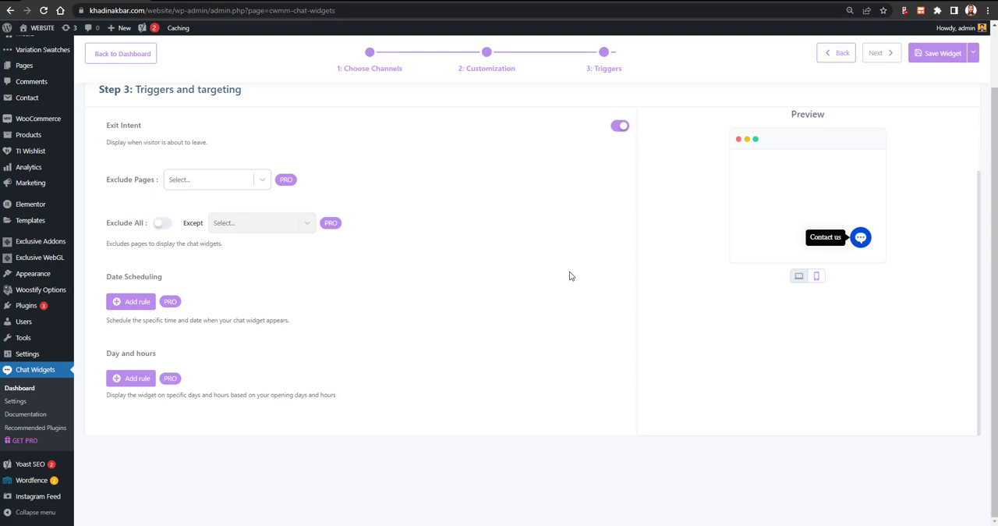
- Save the widget, turn off its Exit Intent trigger, and save it again
{"action": "left_click", "coordinate": [959, 57]}
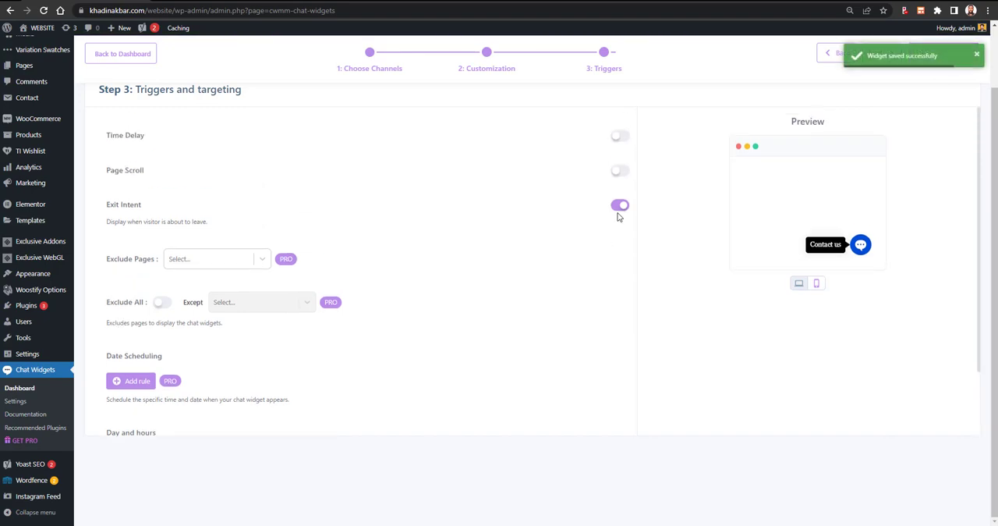
{"action": "left_click", "coordinate": [619, 206]}
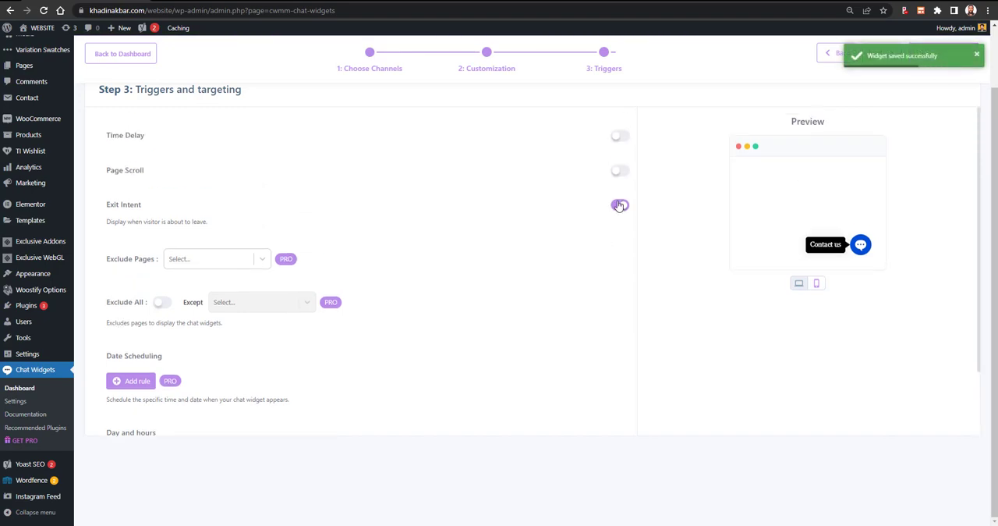
{"action": "left_click", "coordinate": [952, 53]}
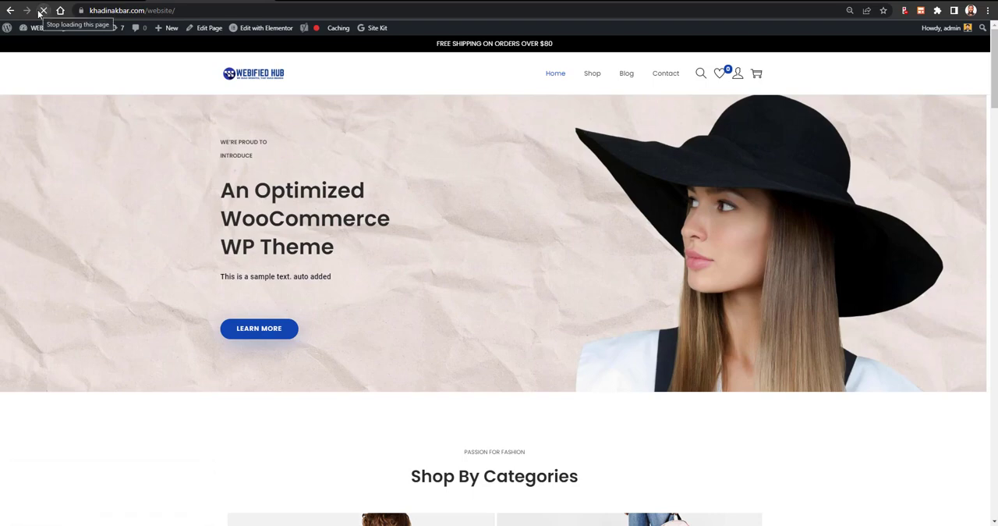
- Look through the store's live homepage to check whether the chat widget is displayed
{"action": "scroll", "coordinate": [209, 89], "scroll_direction": "down", "scroll_amount": 5}
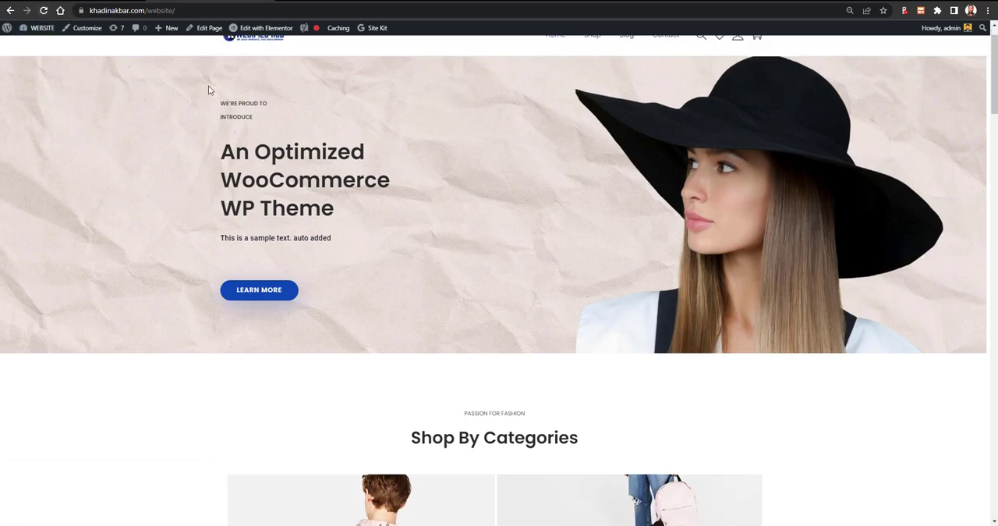
{"action": "scroll", "coordinate": [214, 95], "scroll_direction": "up", "scroll_amount": 5}
{"action": "scroll", "coordinate": [492, 253], "scroll_direction": "down", "scroll_amount": 5}
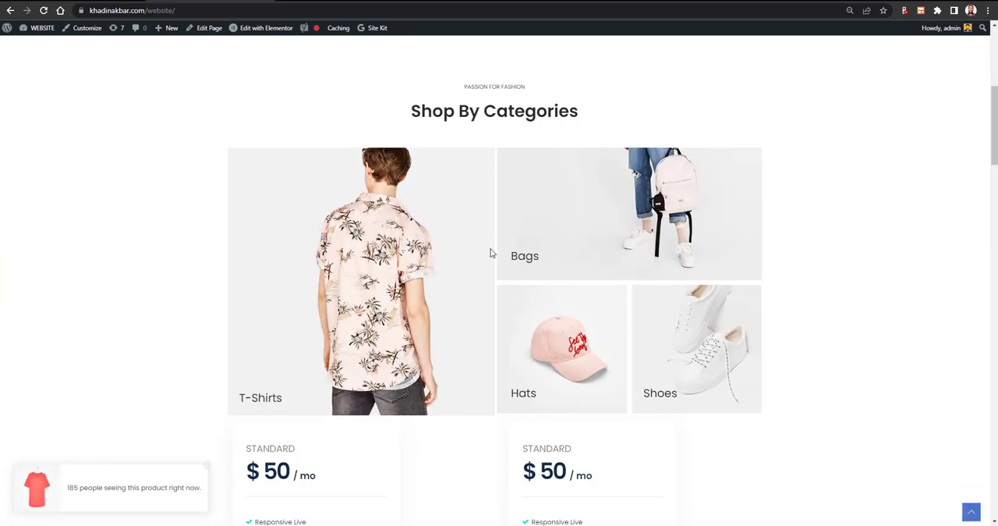
{"action": "scroll", "coordinate": [492, 252], "scroll_direction": "up", "scroll_amount": 4}
{"action": "scroll", "coordinate": [492, 252], "scroll_direction": "up", "scroll_amount": 2}
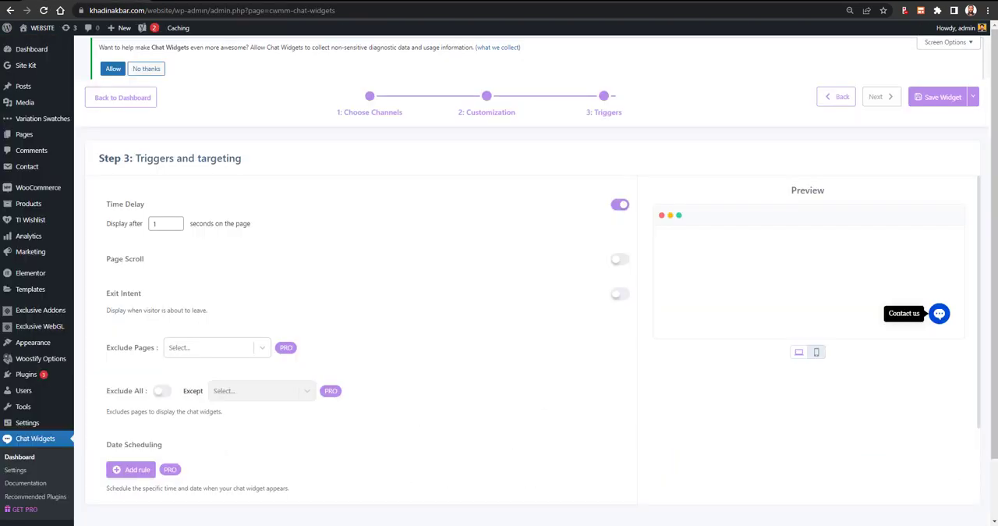
- Save the widget and return to the widget dashboard, and switch on the status of Main Widget
{"action": "left_click", "coordinate": [973, 100]}
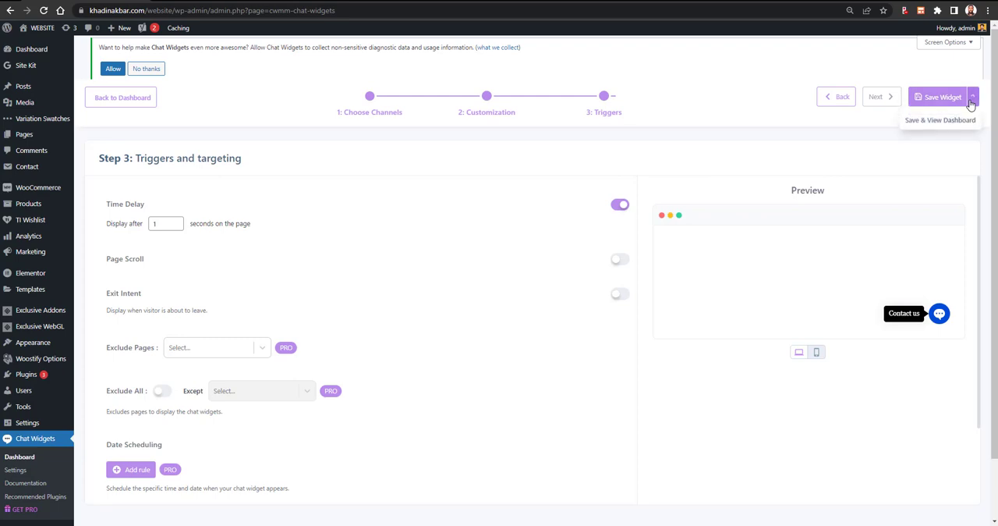
{"action": "left_click", "coordinate": [953, 121]}
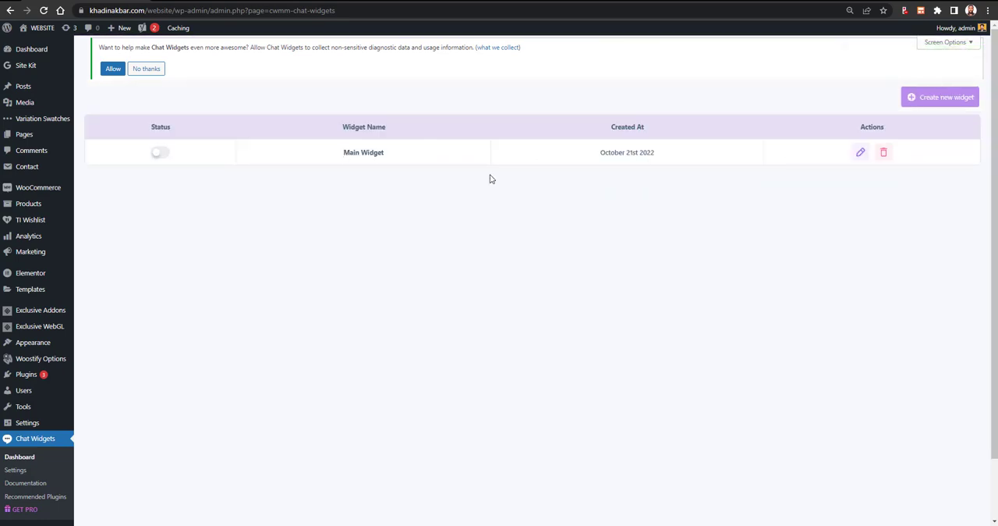
{"action": "left_click", "coordinate": [159, 156]}
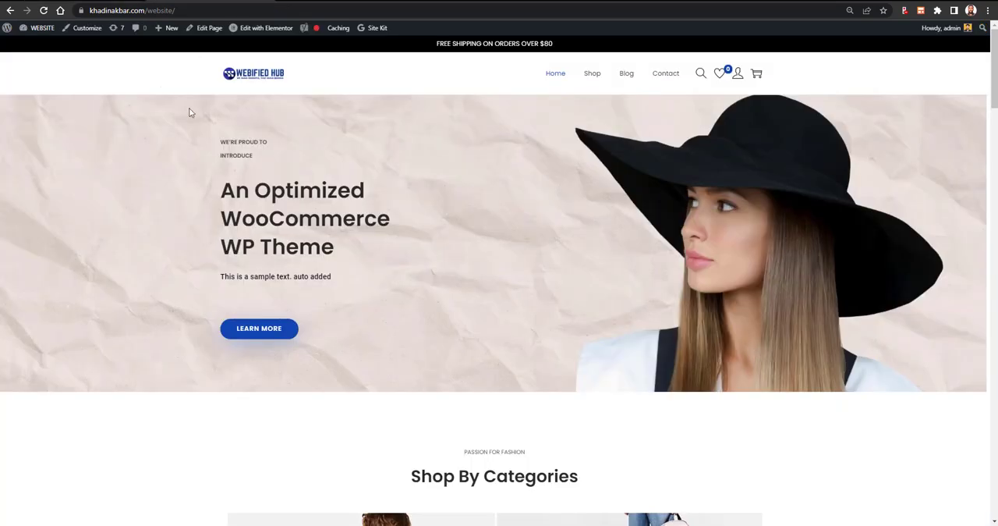
- Reload the store's live homepage and test the Contact us button and its WhatsApp channel
{"action": "left_click", "coordinate": [44, 12]}
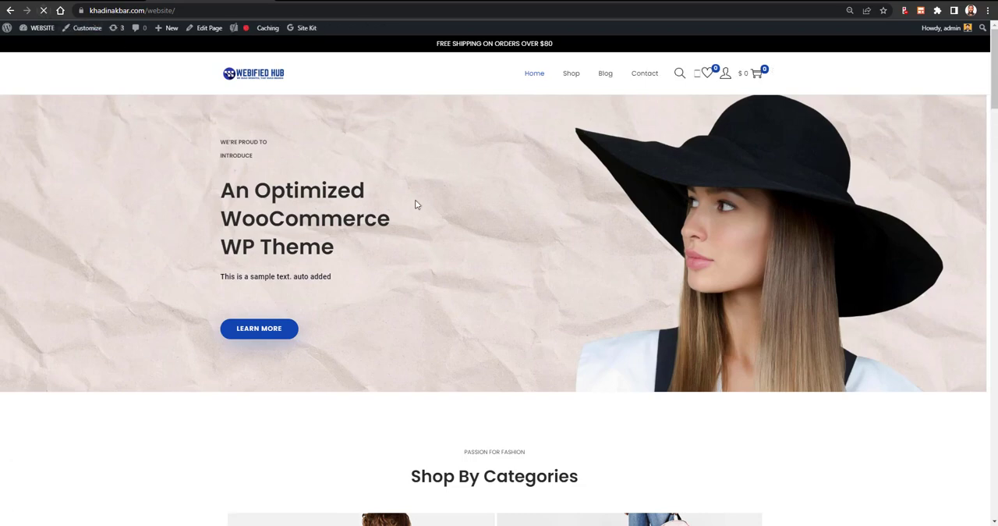
{"action": "scroll", "coordinate": [562, 306], "scroll_direction": "down", "scroll_amount": 4}
{"action": "scroll", "coordinate": [571, 306], "scroll_direction": "down", "scroll_amount": 3}
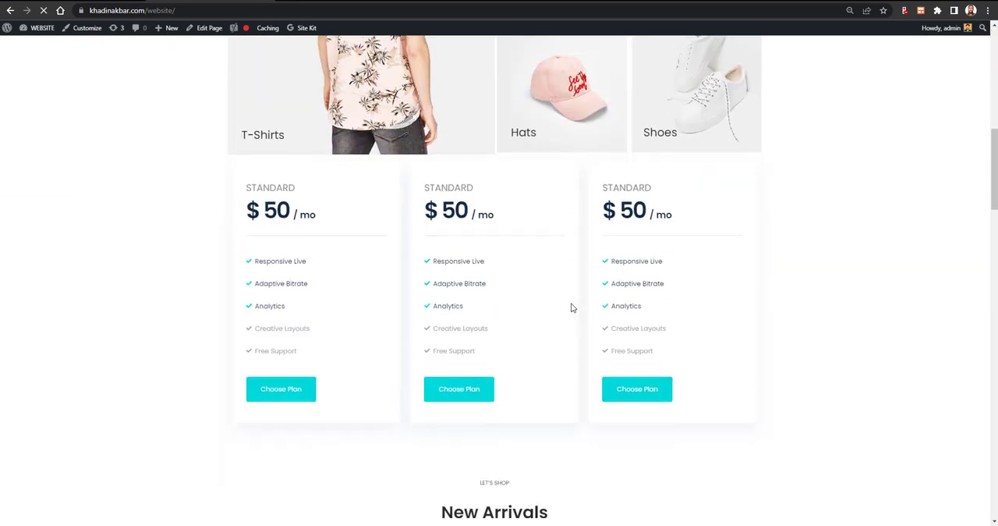
{"action": "scroll", "coordinate": [571, 306], "scroll_direction": "up", "scroll_amount": 7}
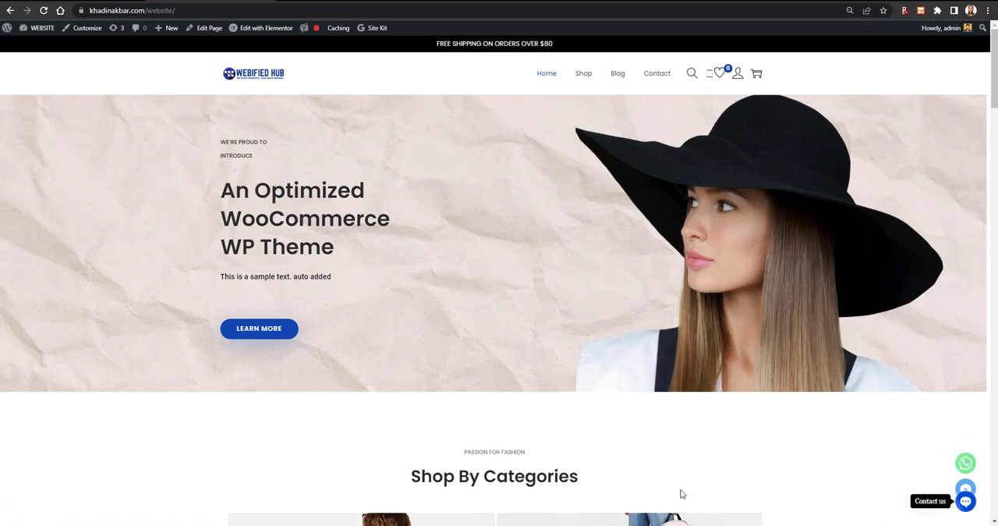
{"action": "left_click", "coordinate": [965, 501]}
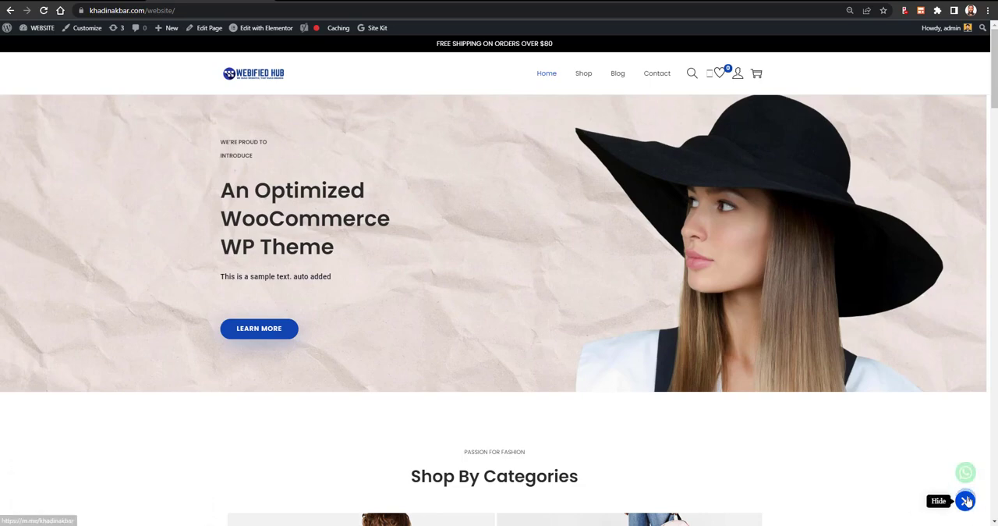
{"action": "left_click", "coordinate": [966, 452]}
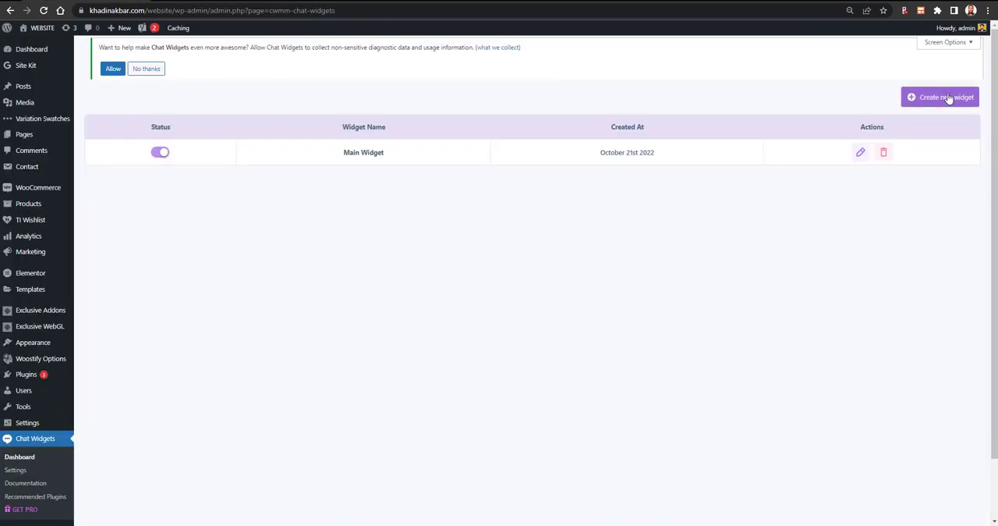
- Try to create another widget, follow the Get Pro offer to the pricing page, and review the features of the plans
{"action": "left_click", "coordinate": [947, 97]}
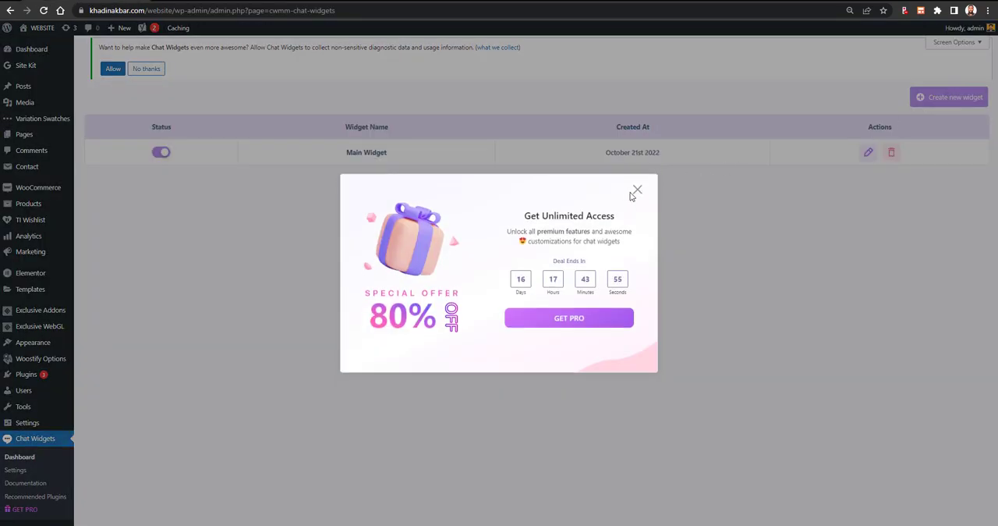
{"action": "left_click", "coordinate": [590, 323]}
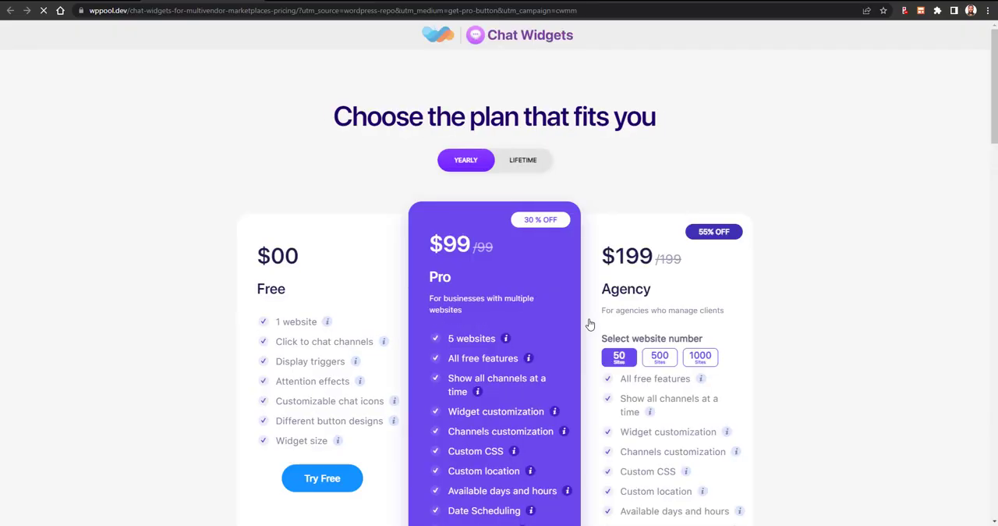
{"action": "scroll", "coordinate": [362, 331], "scroll_direction": "down", "scroll_amount": 2}
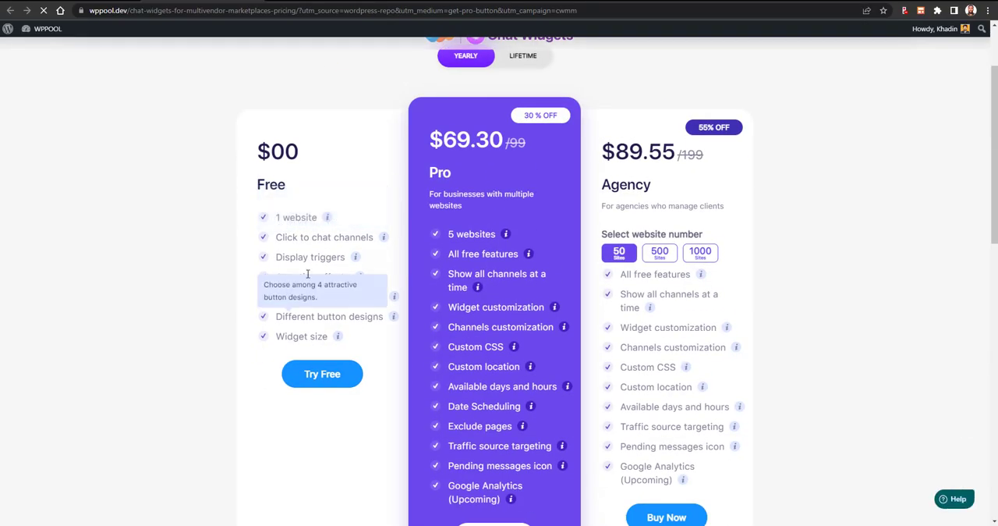
{"action": "mouse_move", "coordinate": [550, 312]}
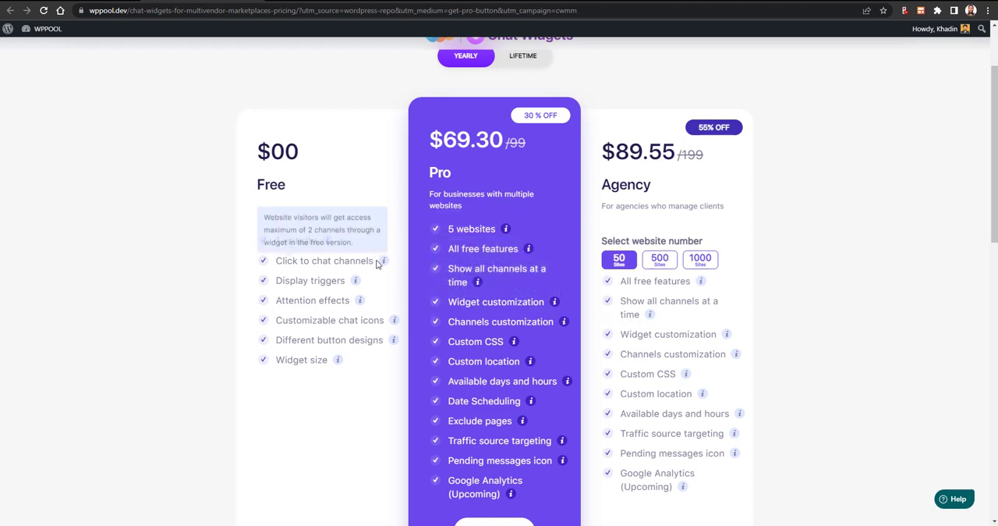
{"action": "mouse_move", "coordinate": [360, 286]}
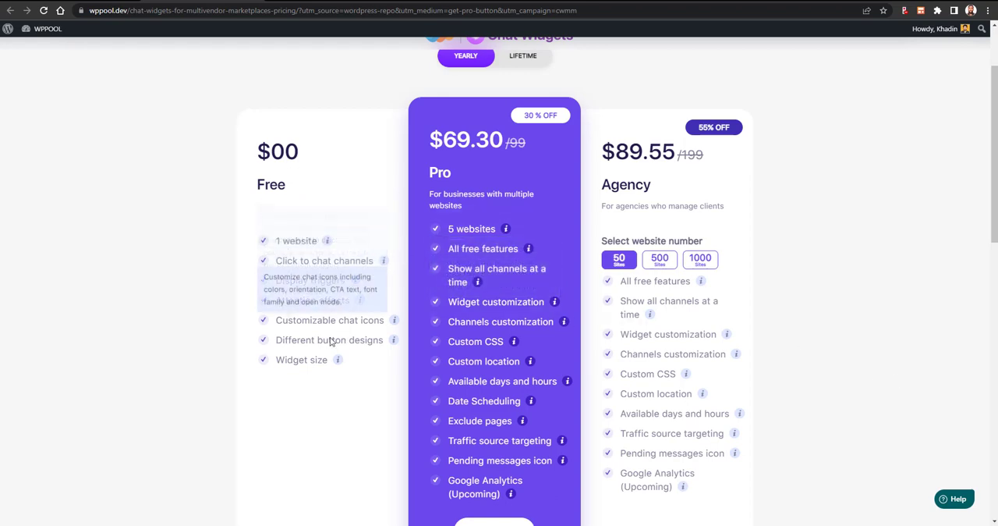
{"action": "mouse_move", "coordinate": [497, 296]}
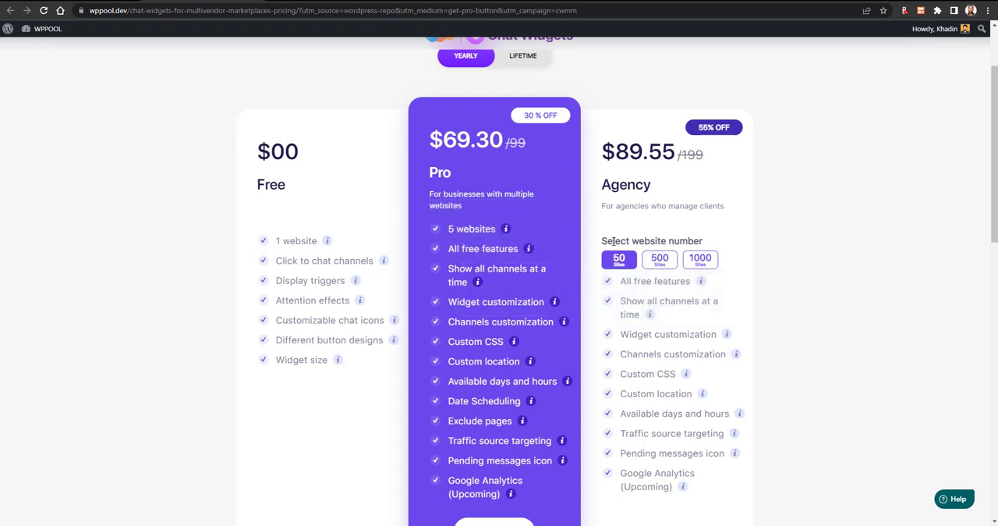
- Compare the yearly Agency plan's prices for 50, 500 and 1000 websites, ending on 50 sites
{"action": "left_click_drag", "start_coordinate": [614, 242], "coordinate": [679, 241]}
{"action": "left_click", "coordinate": [764, 248]}
{"action": "left_click", "coordinate": [694, 261]}
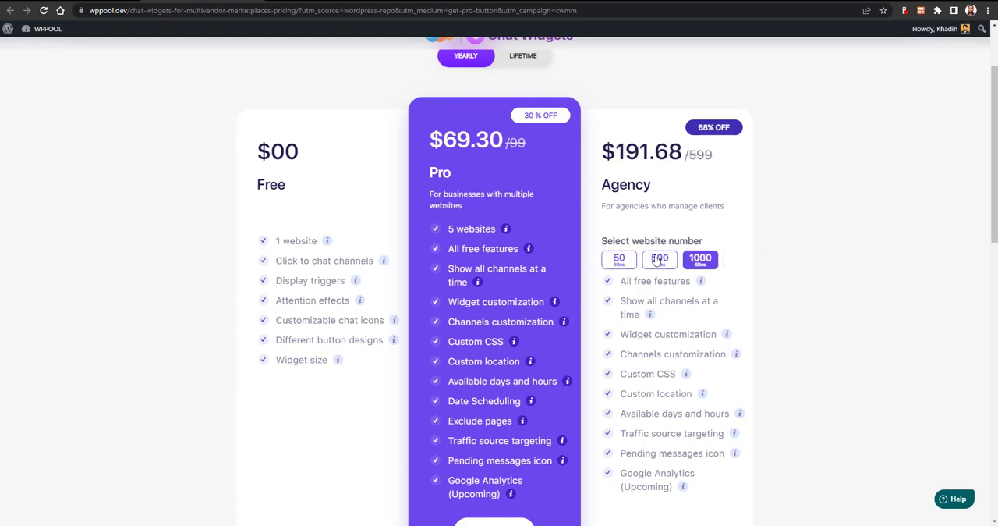
{"action": "left_click", "coordinate": [632, 262]}
{"action": "left_click", "coordinate": [663, 265]}
{"action": "left_click", "coordinate": [700, 259]}
{"action": "left_click", "coordinate": [618, 262]}
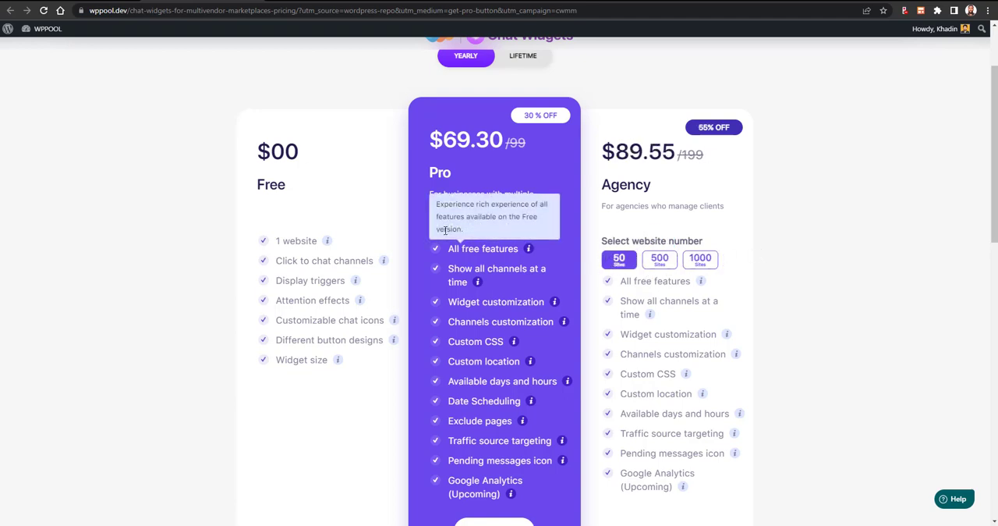
- Examine the yearly Pro plan's price and the explanations of its included features
{"action": "scroll", "coordinate": [446, 207], "scroll_direction": "up", "scroll_amount": 2}
{"action": "scroll", "coordinate": [438, 234], "scroll_direction": "down", "scroll_amount": 2}
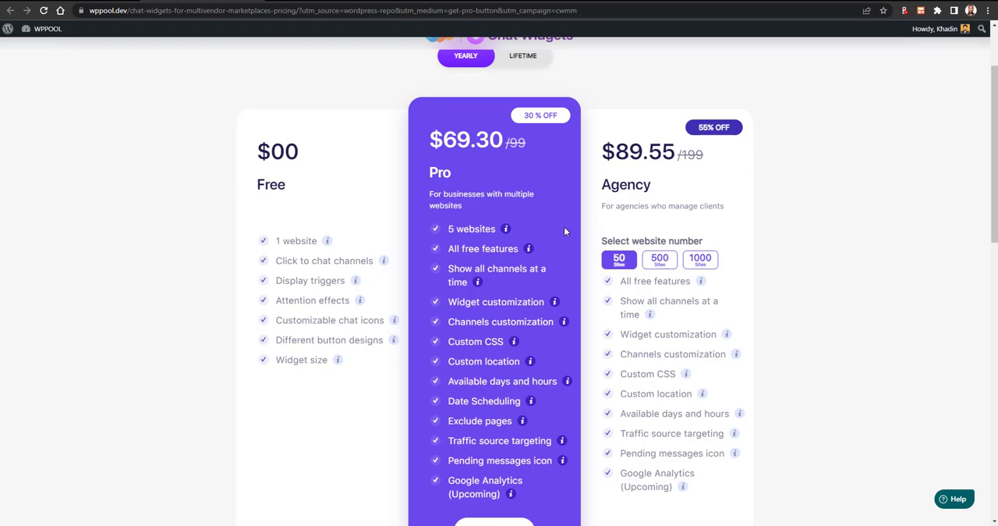
{"action": "mouse_move", "coordinate": [528, 252]}
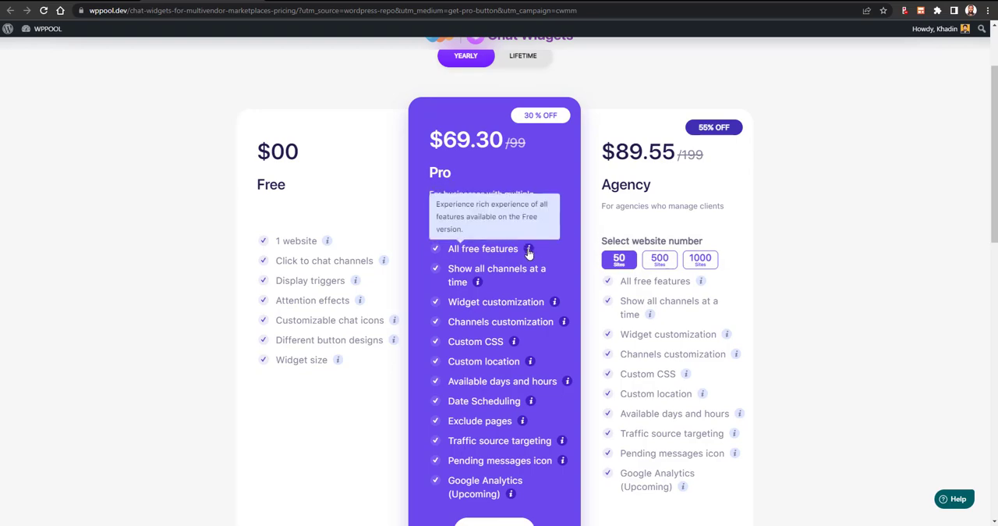
{"action": "scroll", "coordinate": [557, 319], "scroll_direction": "down", "scroll_amount": 2}
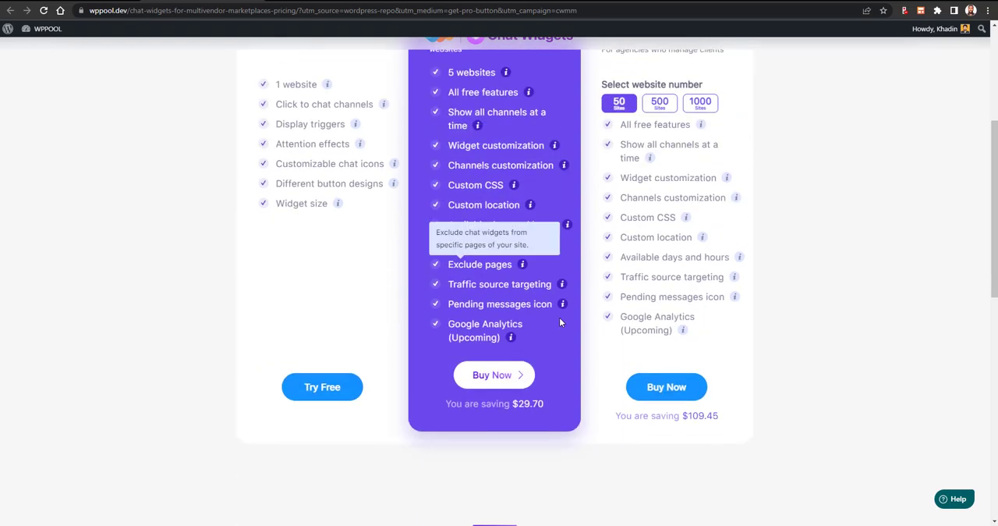
{"action": "scroll", "coordinate": [538, 330], "scroll_direction": "up", "scroll_amount": 3}
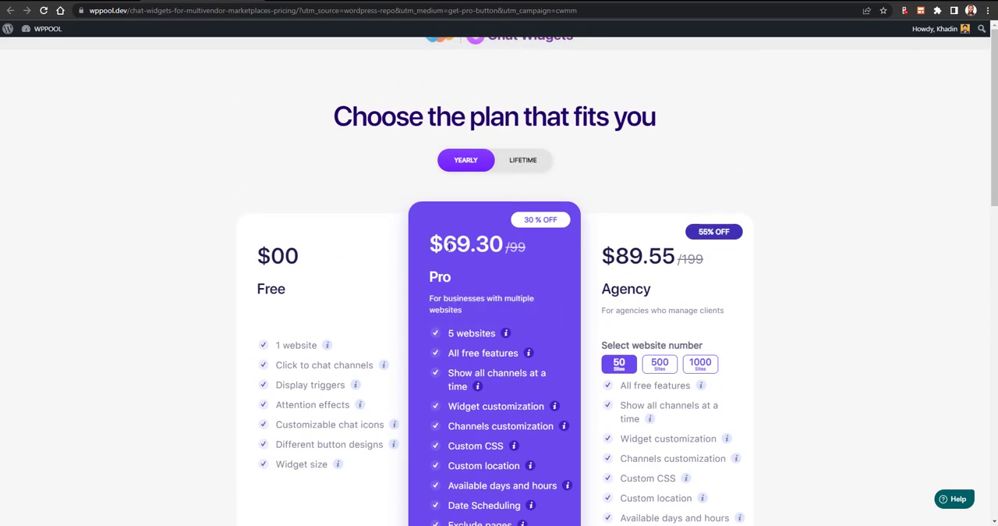
- Switch the pricing to Lifetime and review the Pro and Agency plans
{"action": "left_click", "coordinate": [507, 168]}
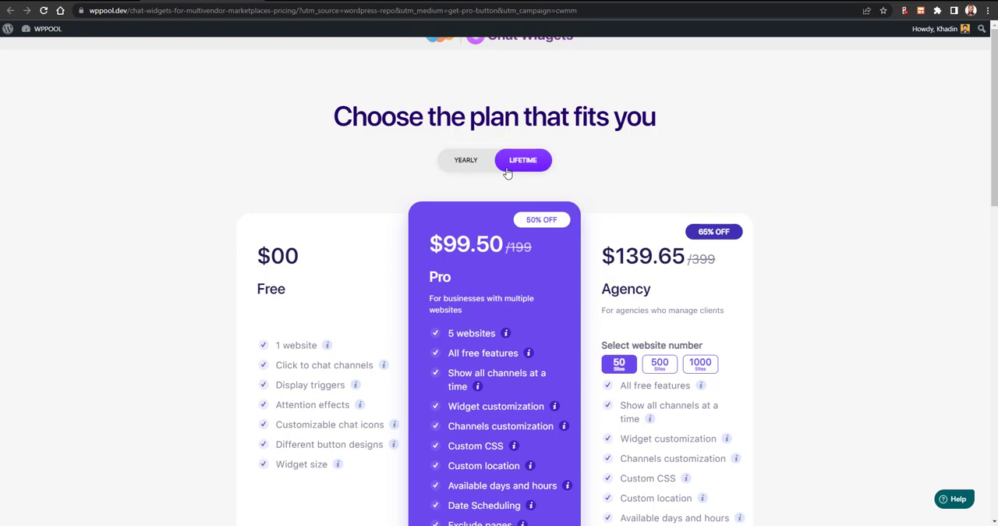
{"action": "scroll", "coordinate": [506, 174], "scroll_direction": "down", "scroll_amount": 3}
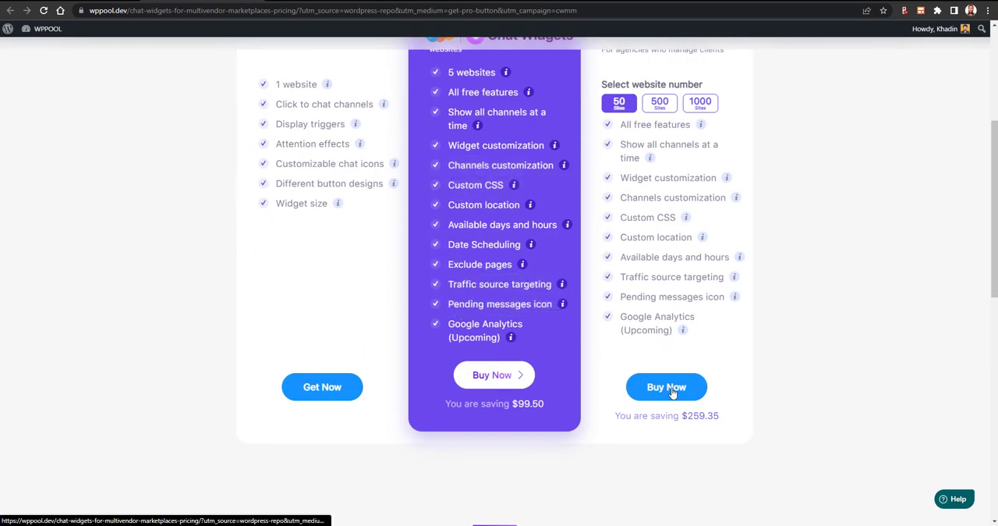
{"action": "scroll", "coordinate": [672, 394], "scroll_direction": "up", "scroll_amount": 1}
{"action": "scroll", "coordinate": [672, 394], "scroll_direction": "up", "scroll_amount": 2}
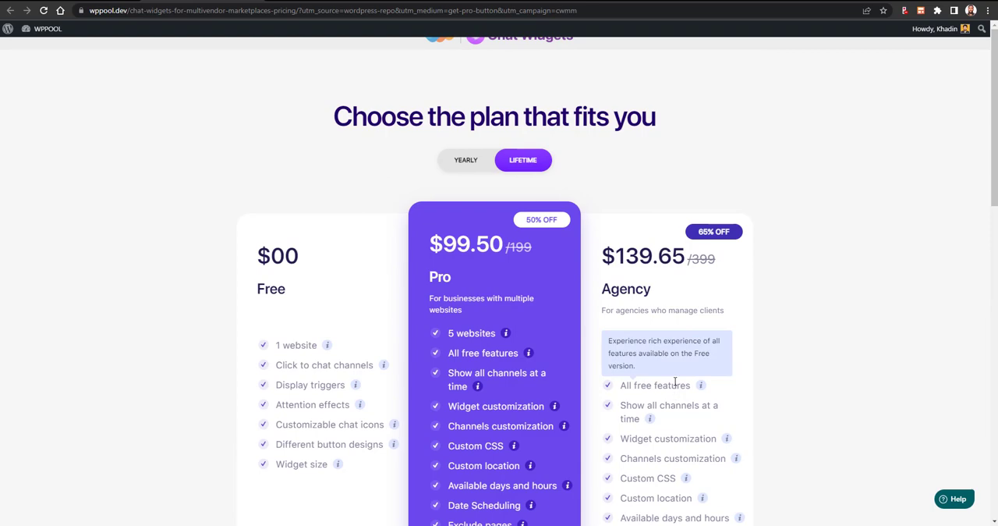